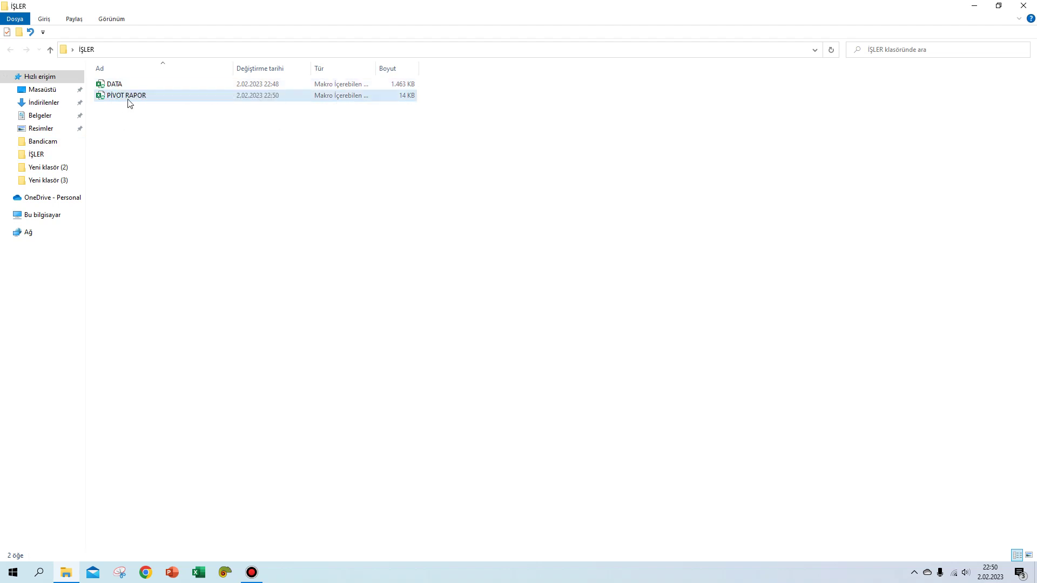
- Open the DATA workbook from the İŞLER folder, minimize it, and open the PİVOT RAPOR workbook
double_click(116, 85)
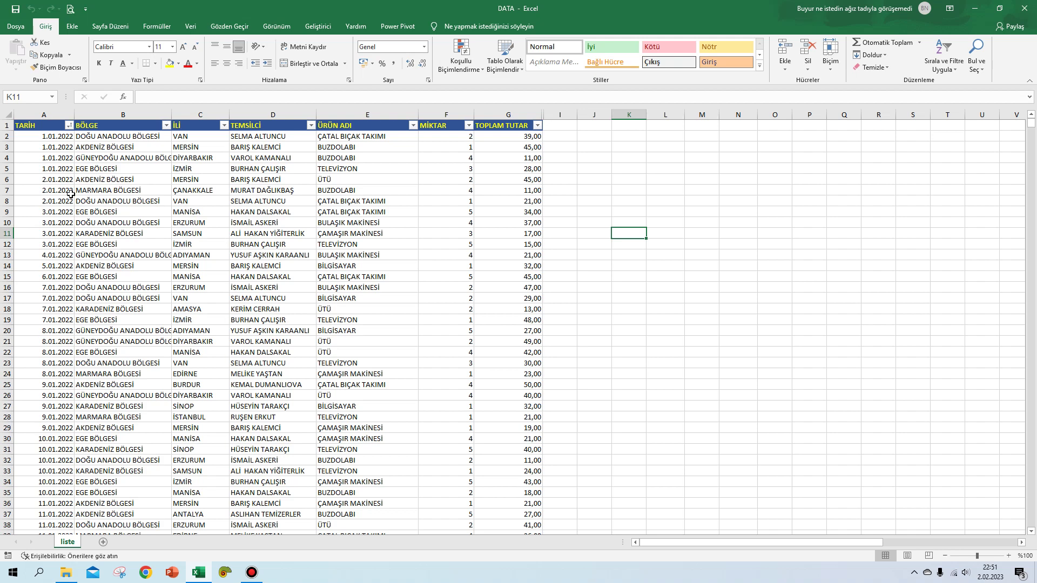
left_click(974, 8)
left_click(131, 97)
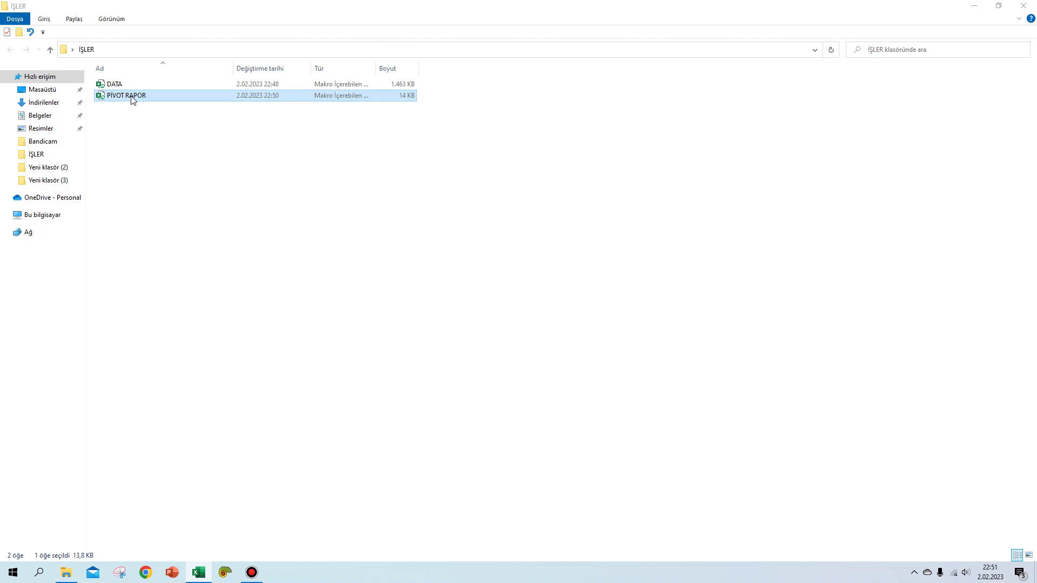
double_click(131, 97)
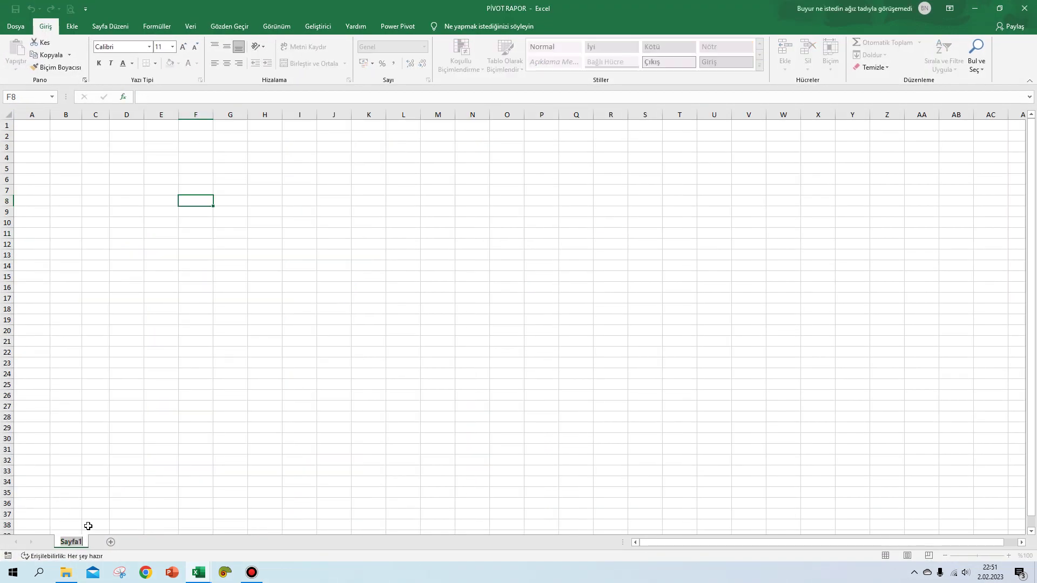
- Rename the sheet Sayfa1 as Rapor and minimize the PİVOT RAPOR workbook to return to DATA
type("Rapor")
left_click(131, 434)
left_click(974, 8)
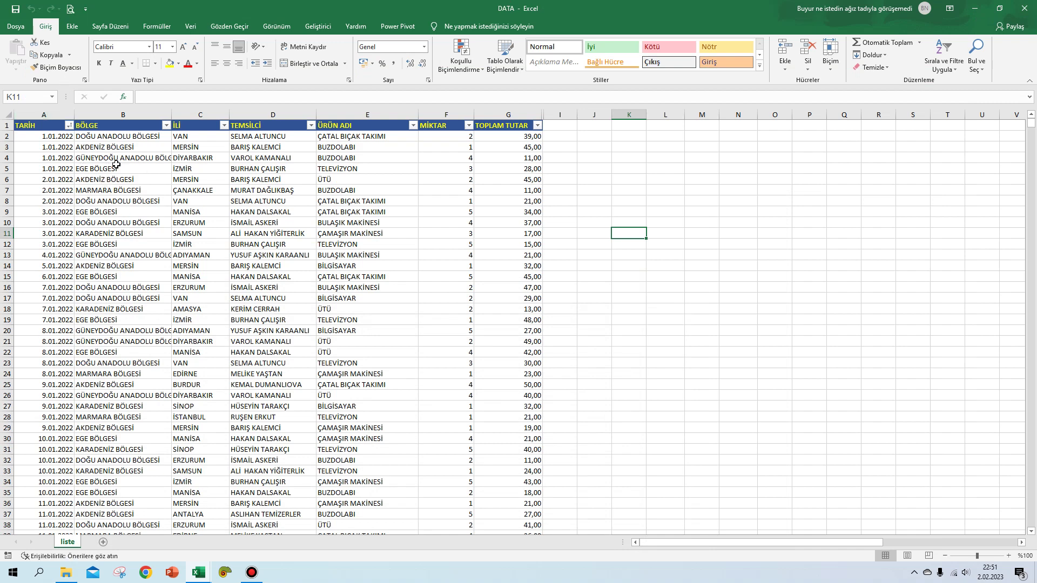
- Create a PivotTable from the liste data range, placed in cell A3 of the Rapor sheet in the PİVOT RAPOR workbook
left_click(55, 140)
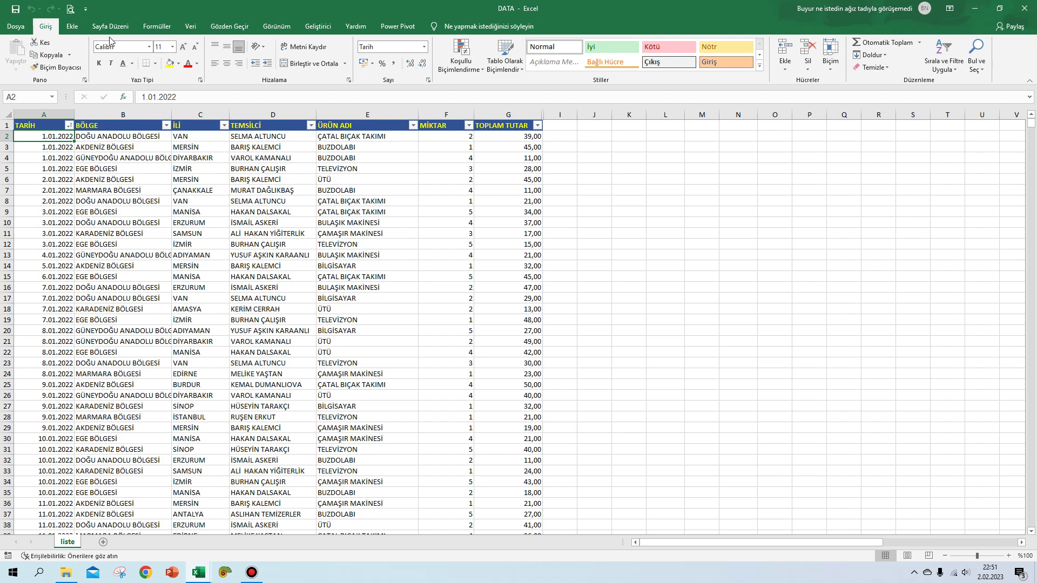
left_click(72, 27)
left_click(21, 52)
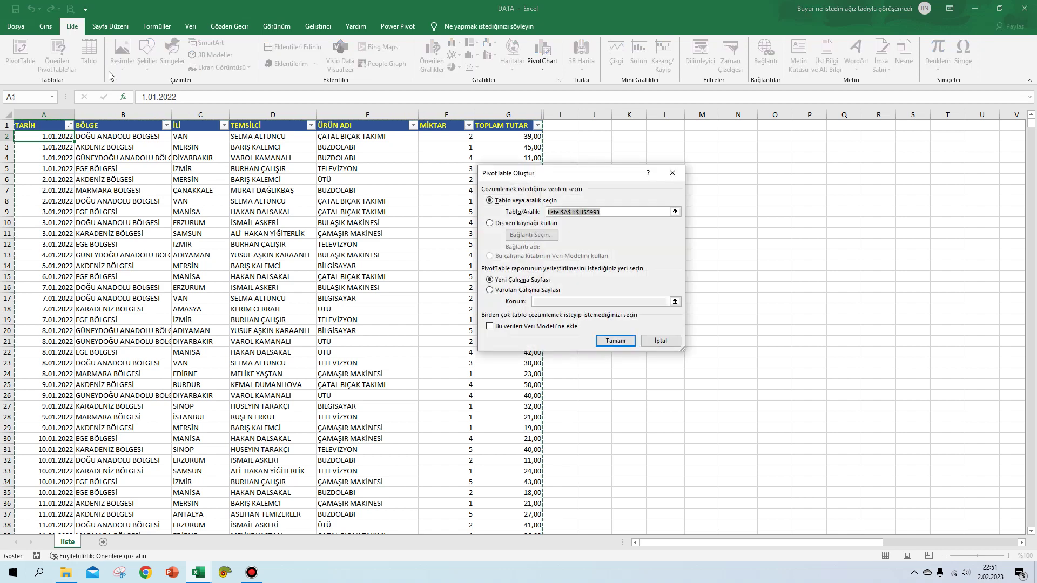
left_click(489, 290)
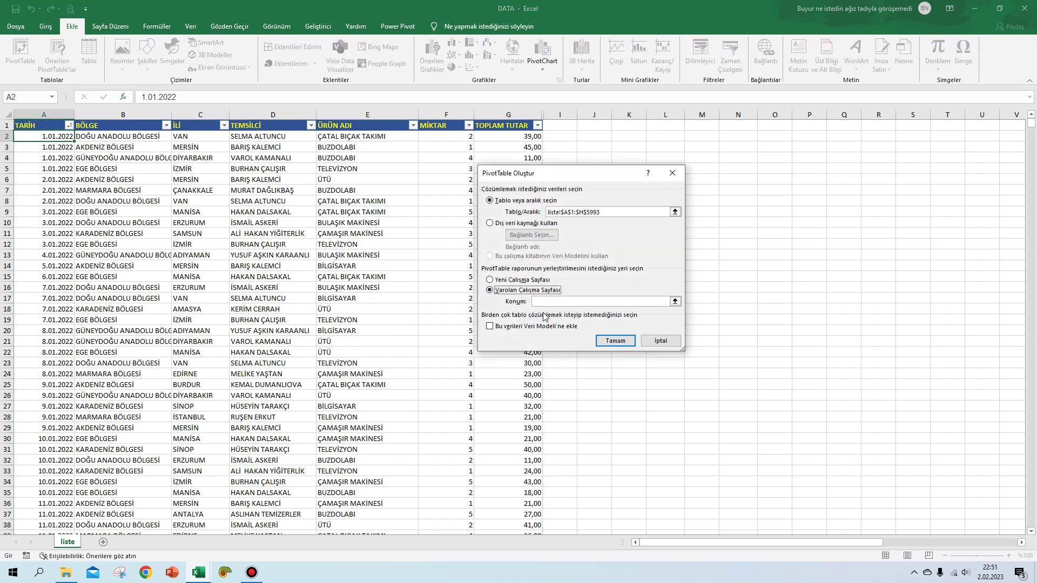
left_click(553, 302)
mouse_move(198, 574)
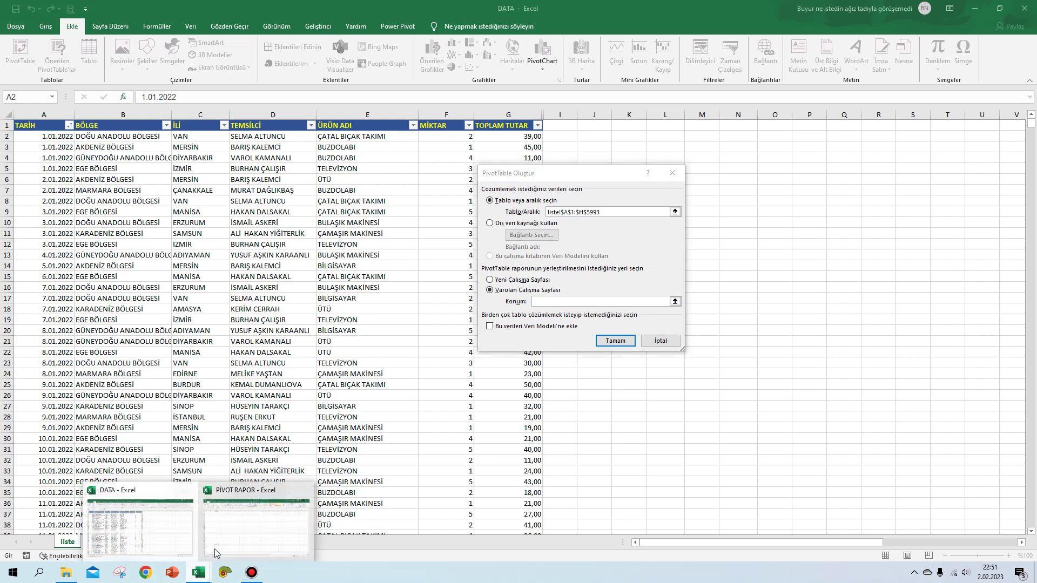
left_click(248, 537)
left_click(40, 148)
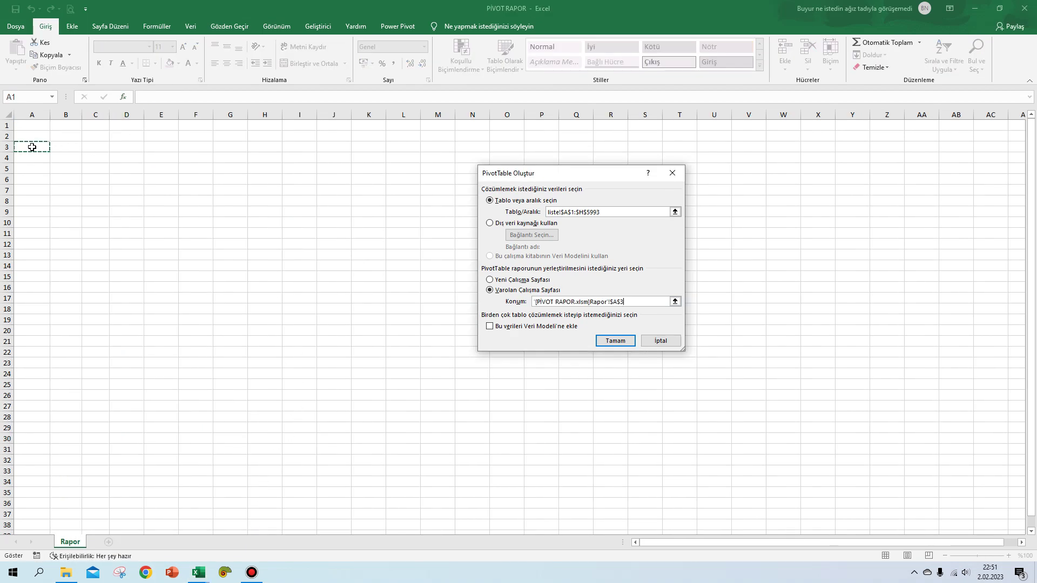
left_click(605, 344)
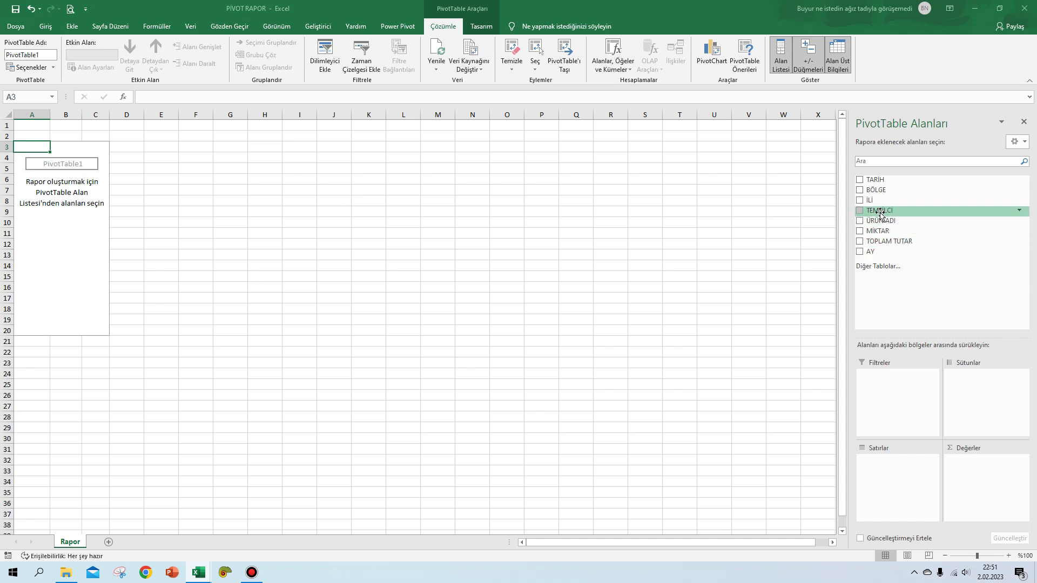
- Add BÖLGE to the pivot rows, and MİKTAR and TOPLAM TUTAR to the values
left_click_drag(882, 193, 883, 463)
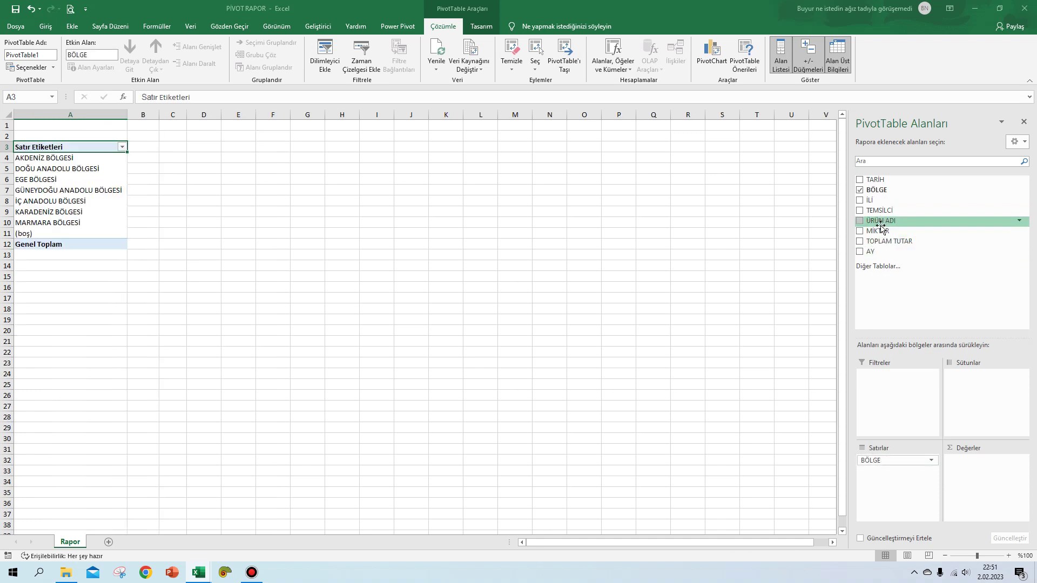
left_click_drag(877, 231, 972, 478)
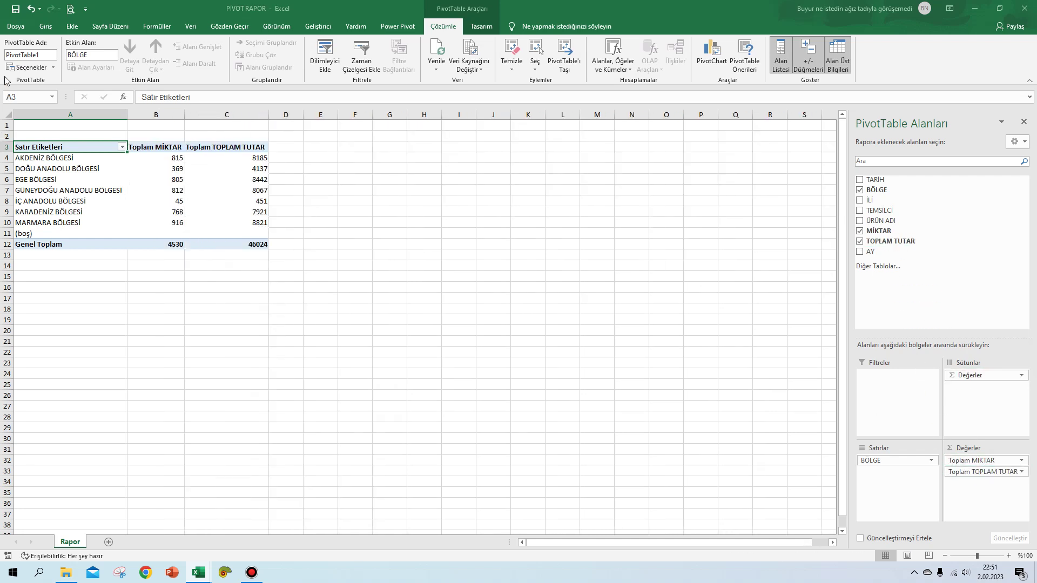
- Rename the pivot's two value column headers as MİKTAR and TUTAR
left_click(155, 148)
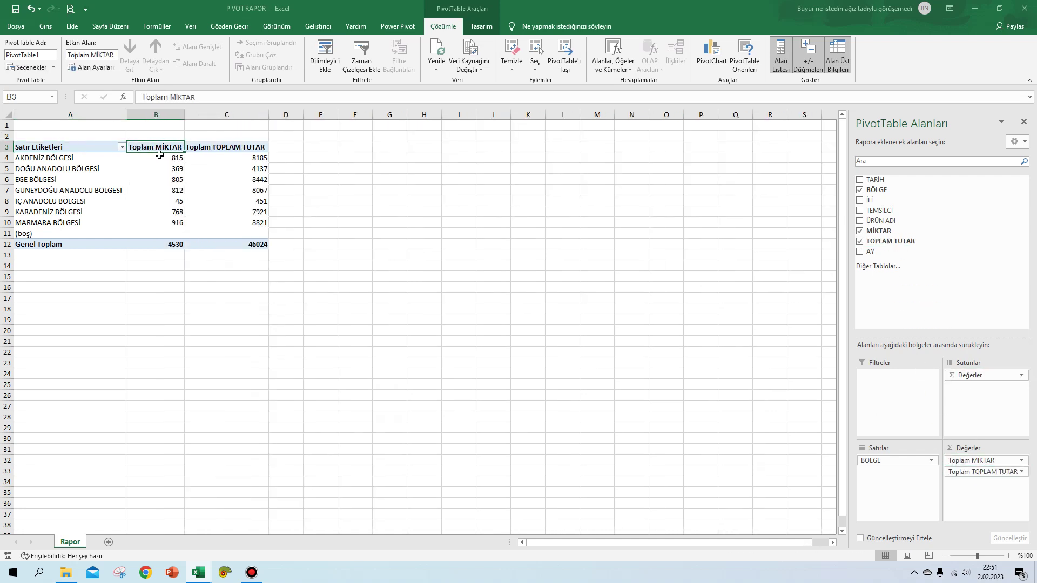
key("BackSpace")
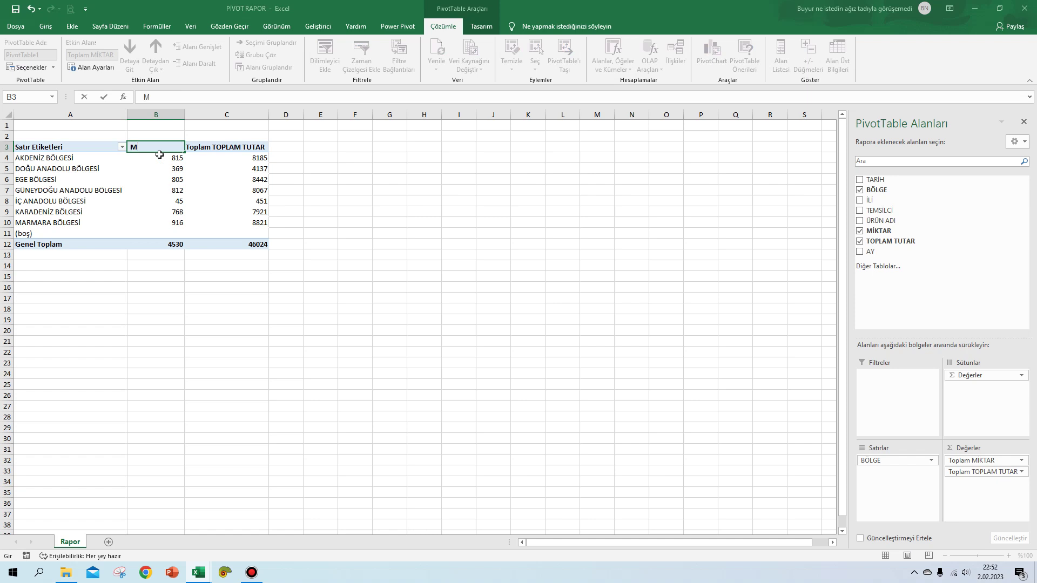
type("MİKTAR")
left_click(225, 152)
key("BackSpace")
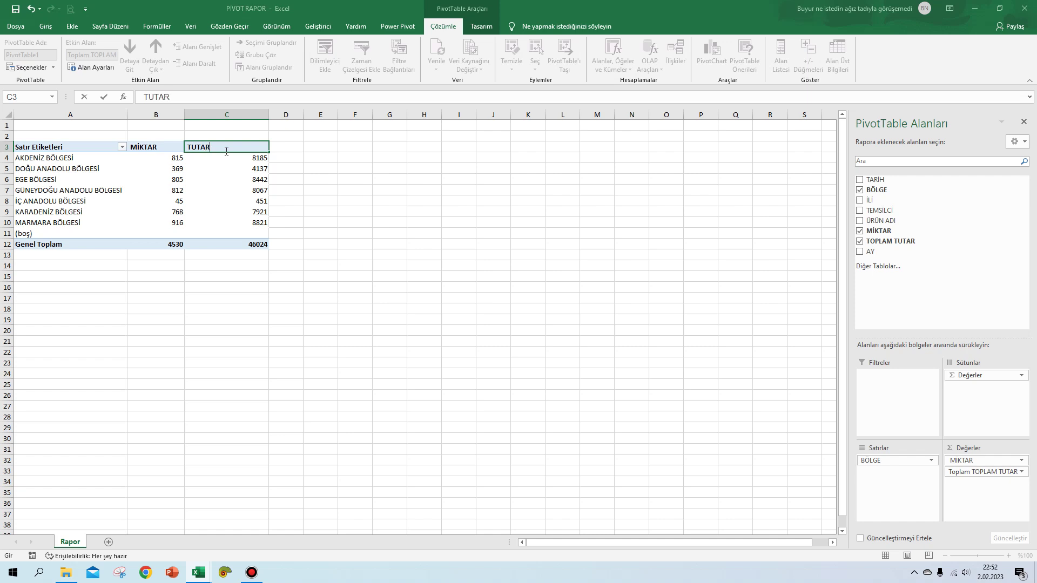
left_click(90, 172)
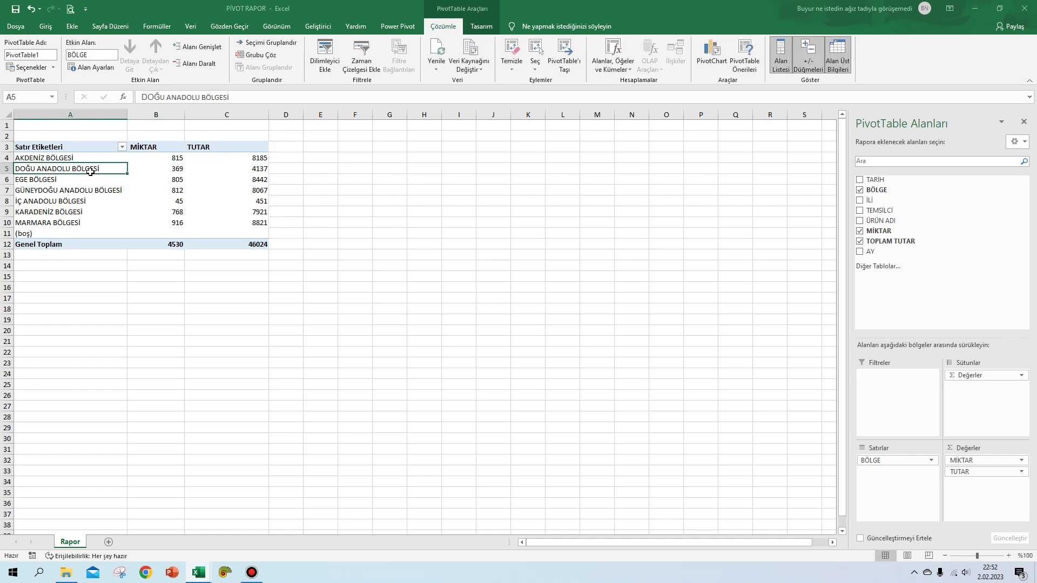
- Turn off automatic column width fitting on update in the PivotTable options
left_click(43, 160)
right_click(44, 160)
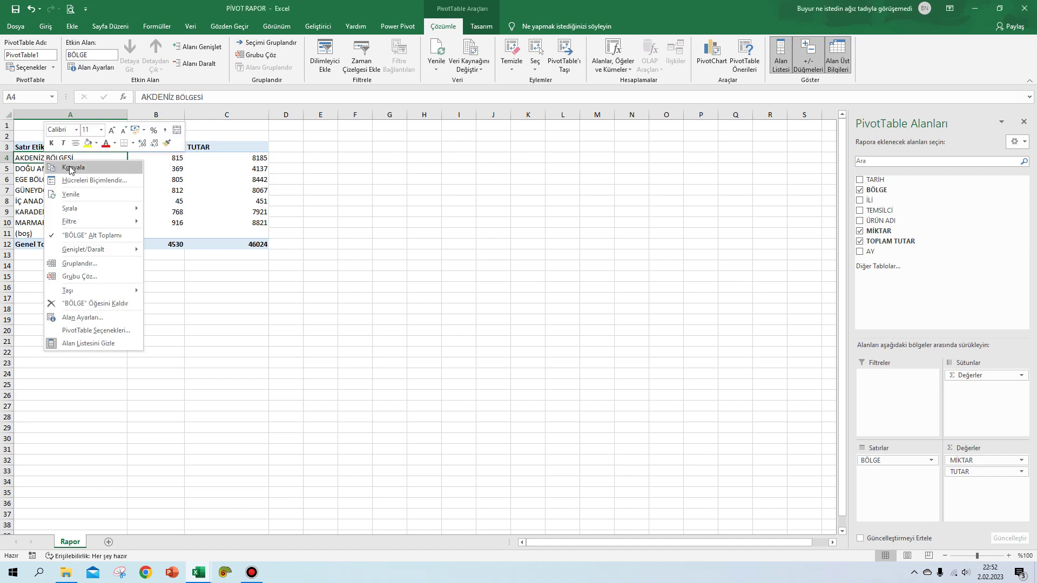
left_click(89, 332)
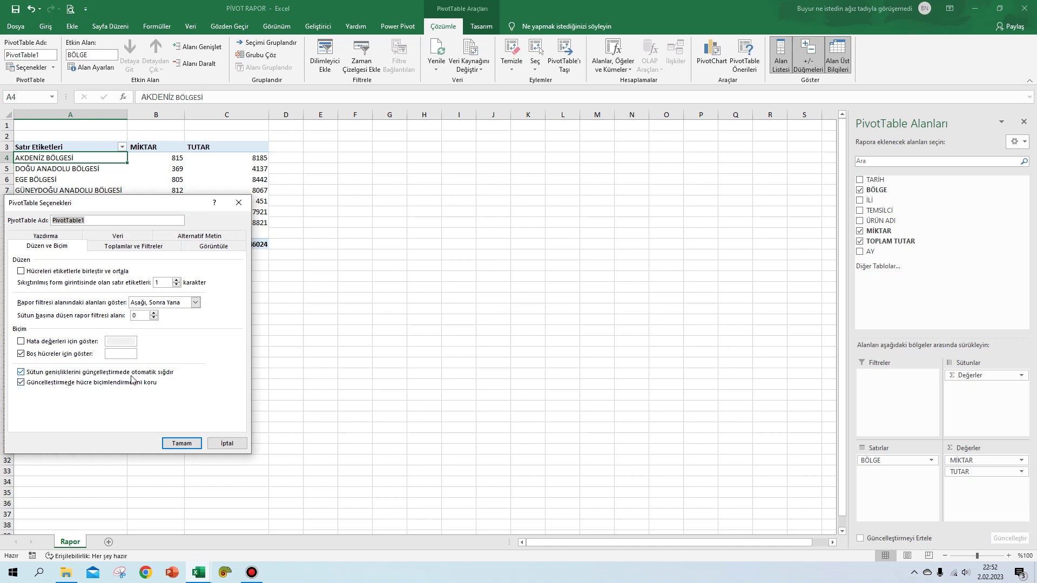
left_click(21, 372)
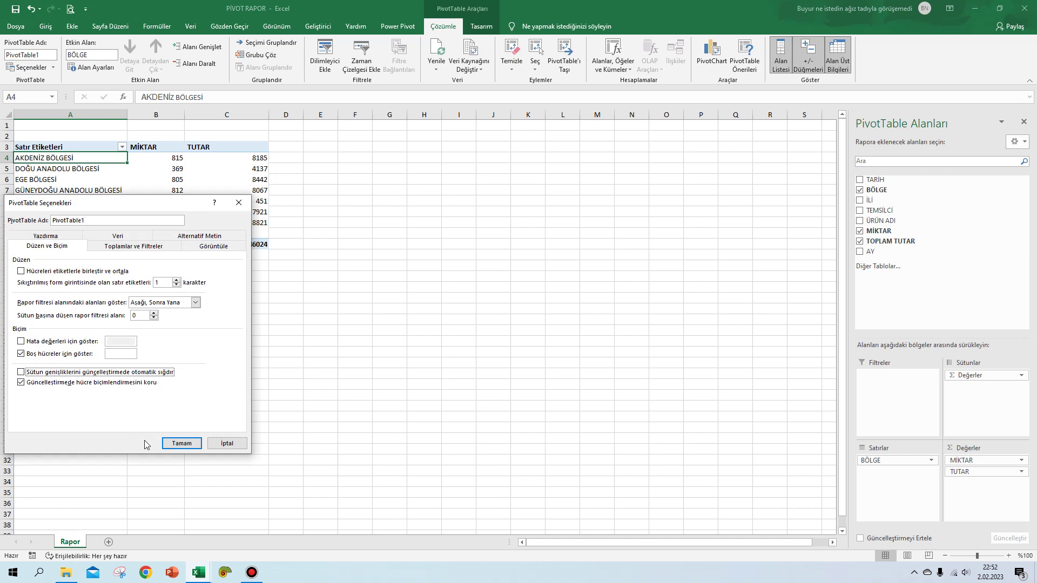
left_click(182, 444)
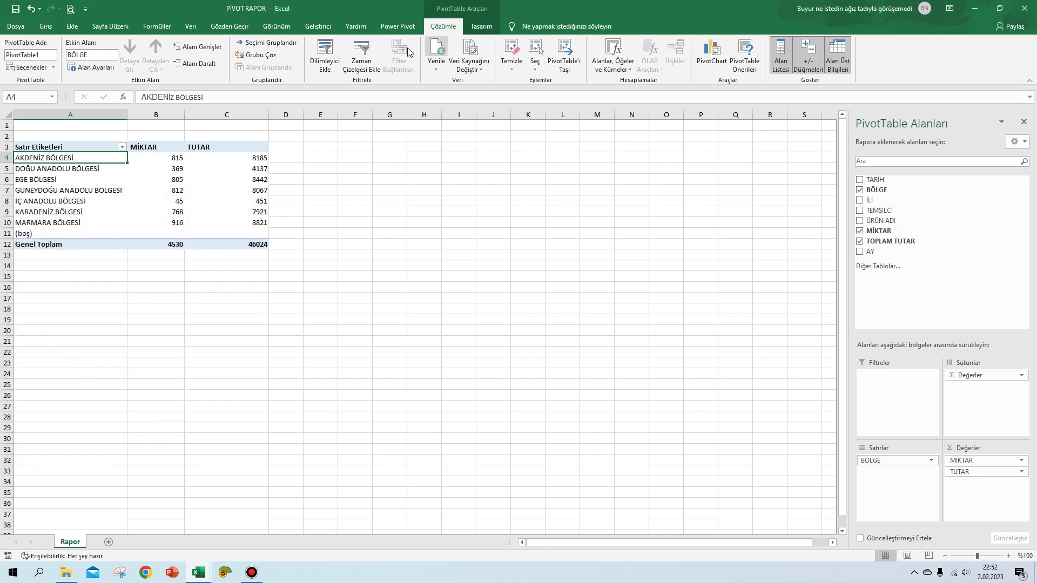
- Insert slicers for the AY and ÜRÜN ADI fields of the PivotTable
left_click(324, 54)
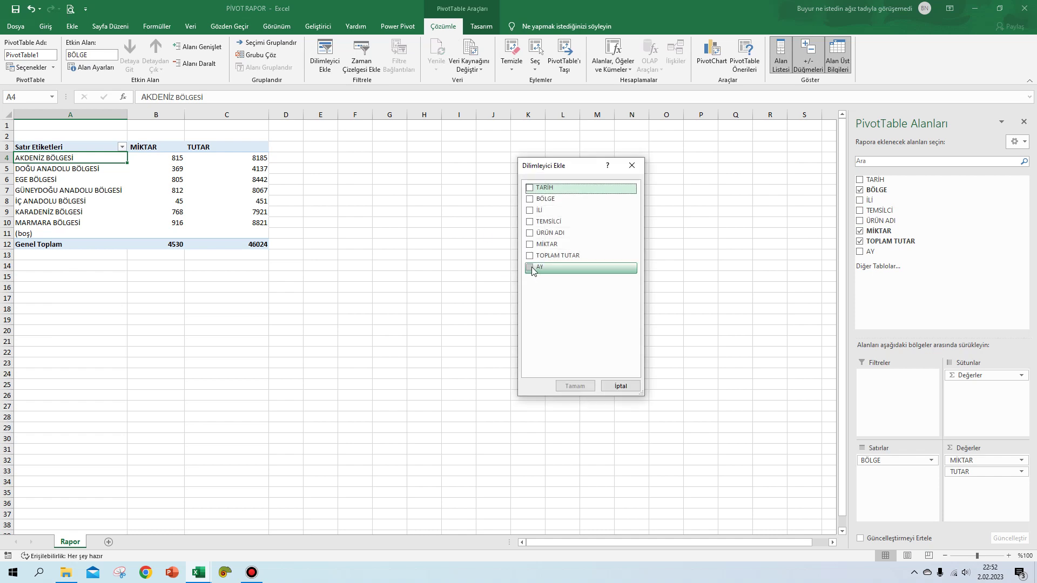
left_click(530, 267)
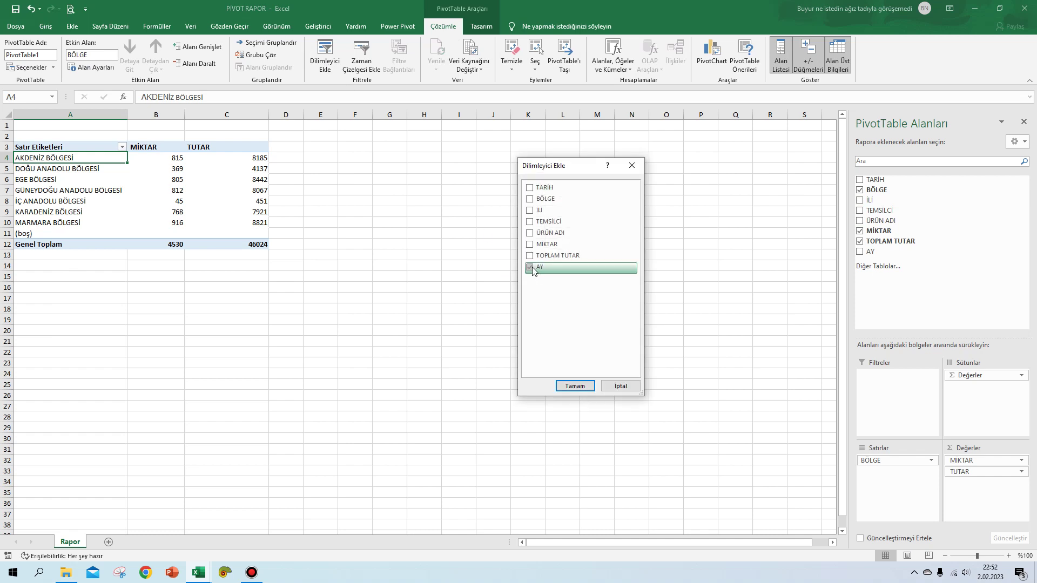
left_click(530, 234)
left_click(576, 386)
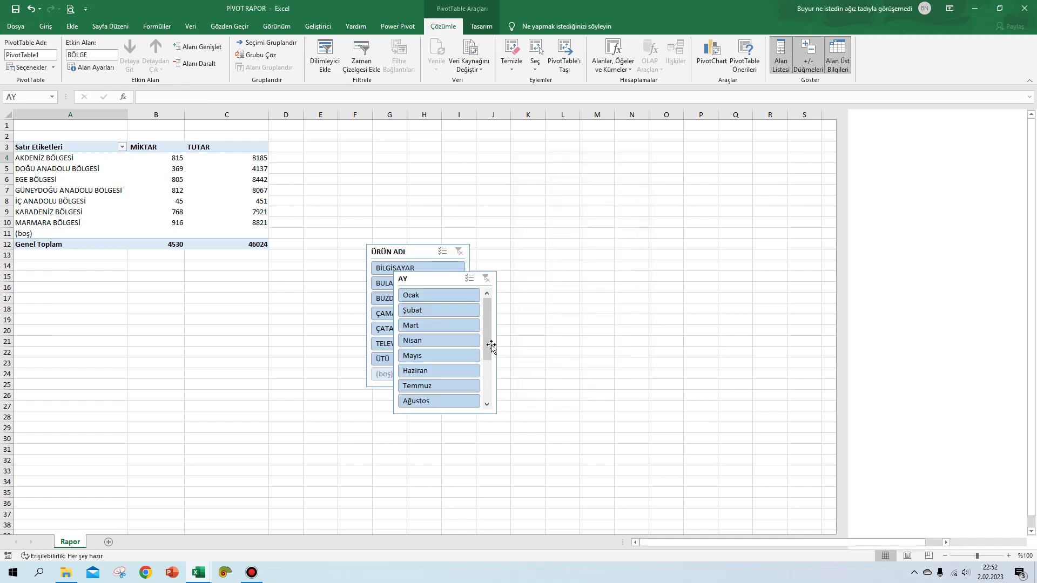
- Arrange the slicers side by side to the right of the PivotTable, with AY before ÜRÜN ADI
left_click(490, 346)
left_click_drag(424, 251, 499, 149)
left_click_drag(429, 279, 343, 147)
left_click(701, 221)
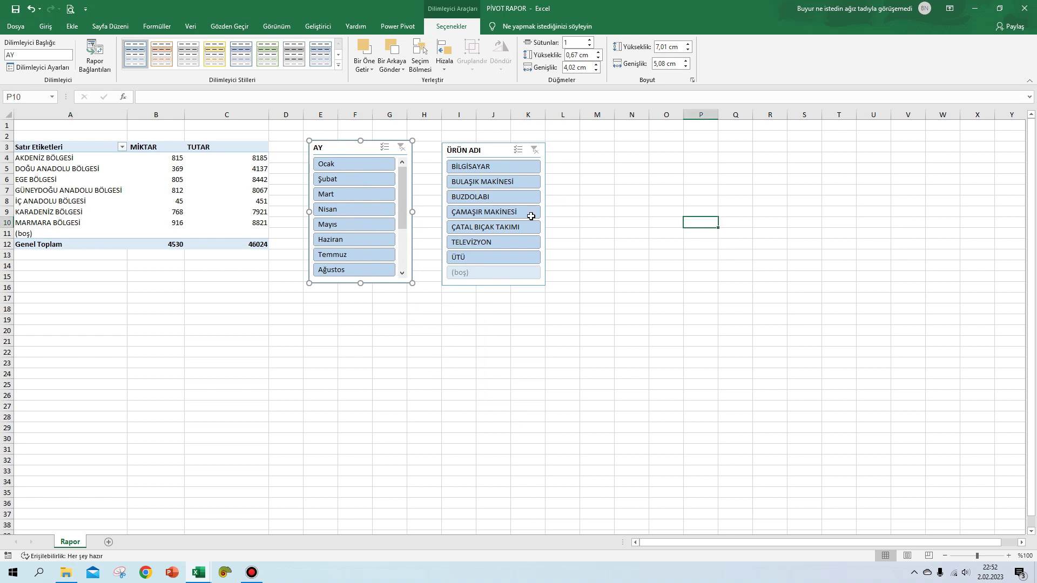
- Filter the report to Mayıs, try ÇATAL BIÇAK TAKIMI and BUZDOLABI in the ÜRÜN ADI slicer, and clear that product filter
left_click(335, 181)
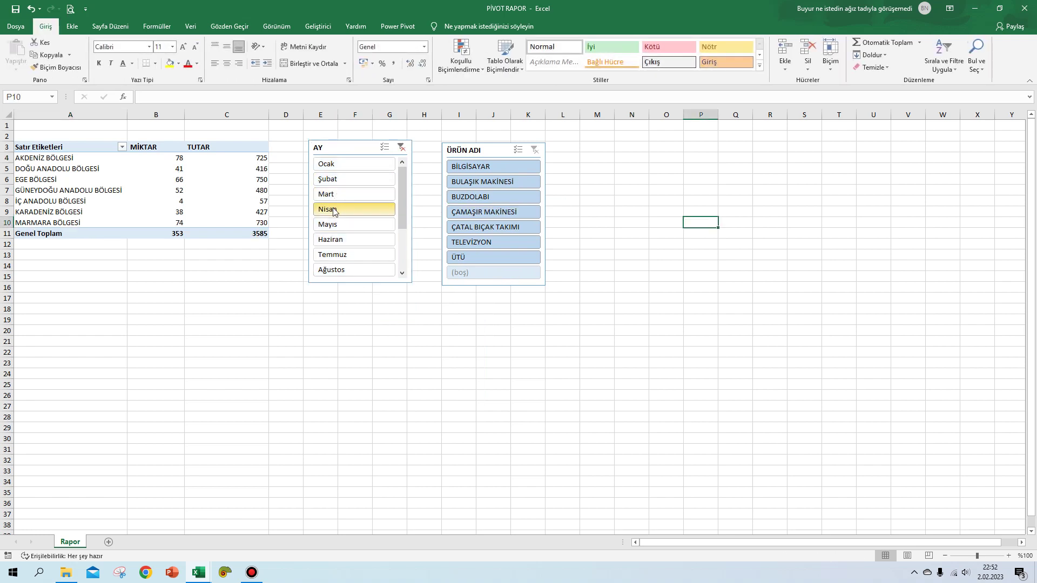
left_click(334, 224)
left_click(468, 225)
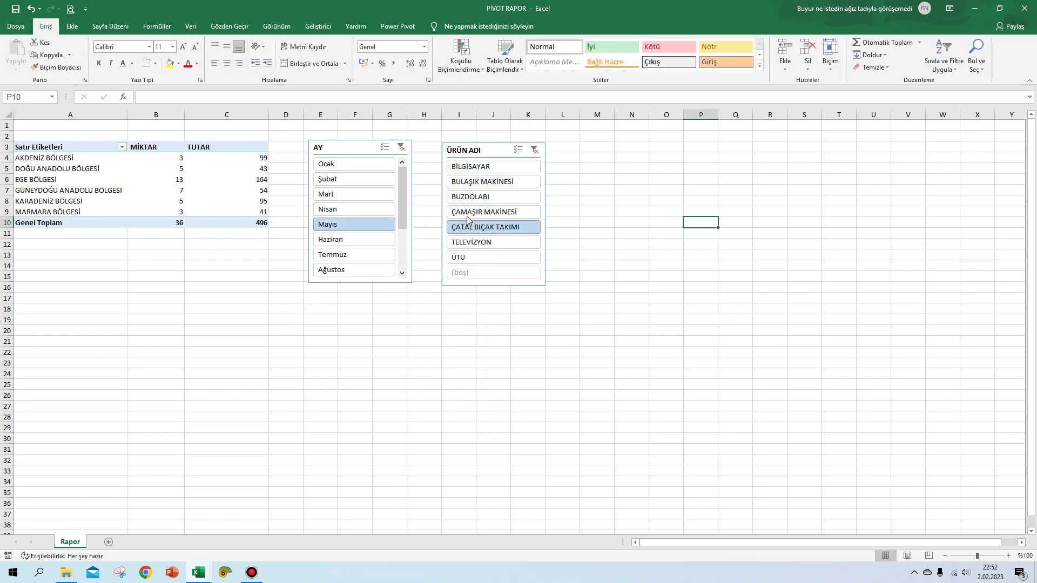
left_click(470, 197)
left_click(535, 151)
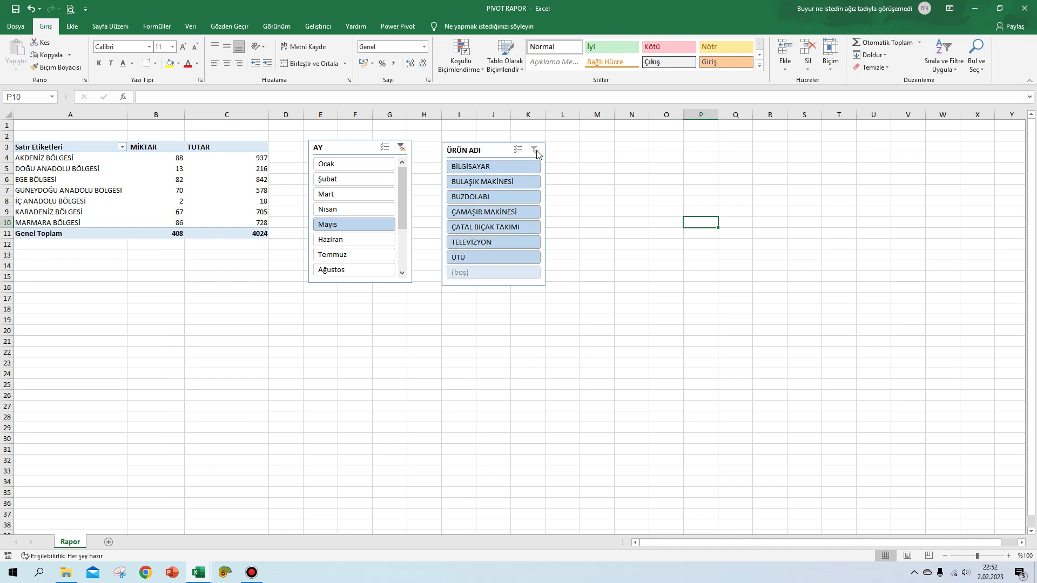
- Save and close the PİVOT RAPOR workbook
left_click(194, 285)
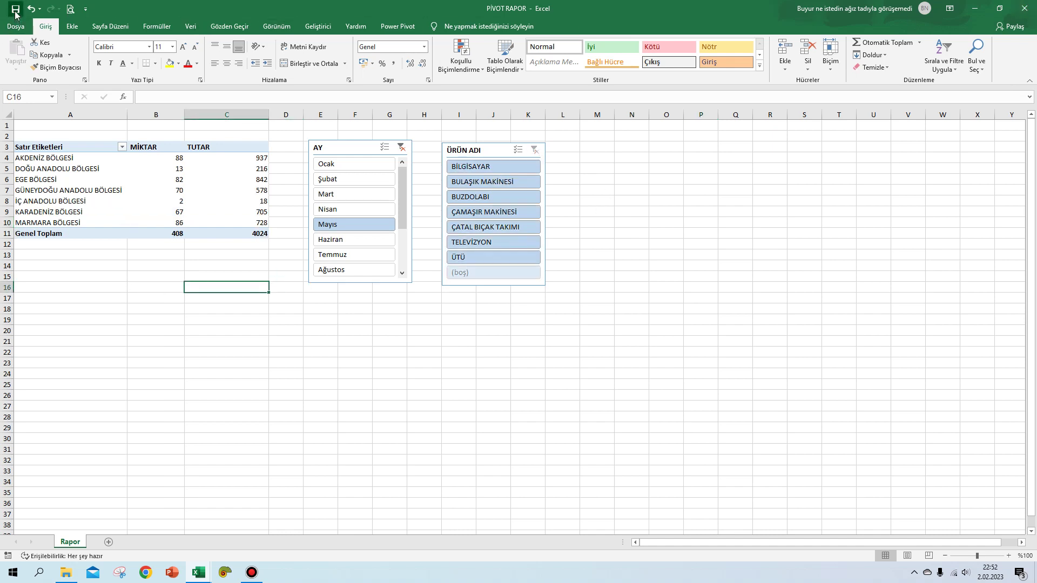
left_click(1027, 13)
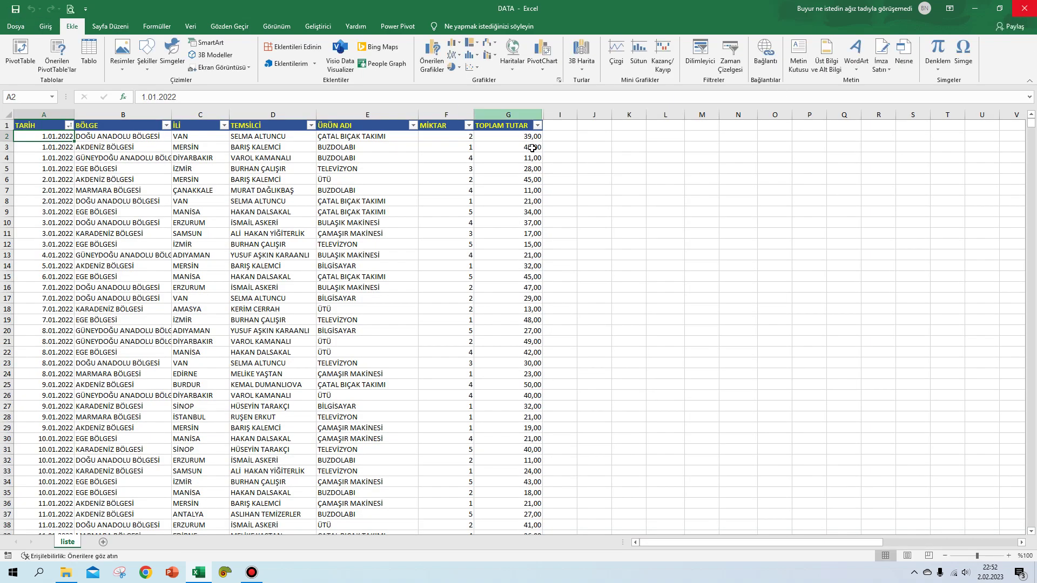
- Set the MİKTAR value in cell F3 of the liste sheet to 5000, then save and close the DATA workbook
left_click(382, 159)
left_click(336, 147)
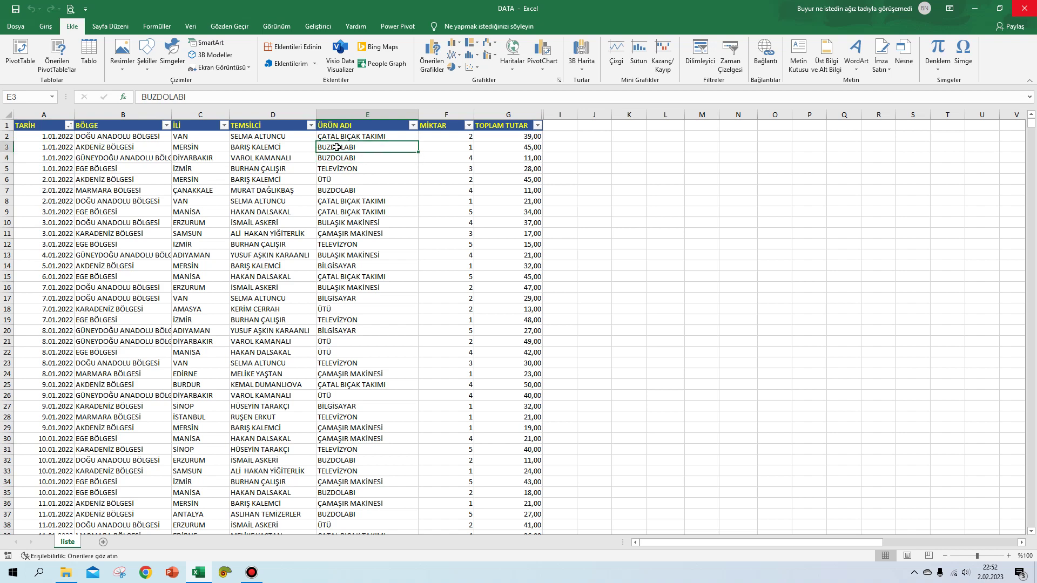
left_click(463, 155)
left_click(462, 147)
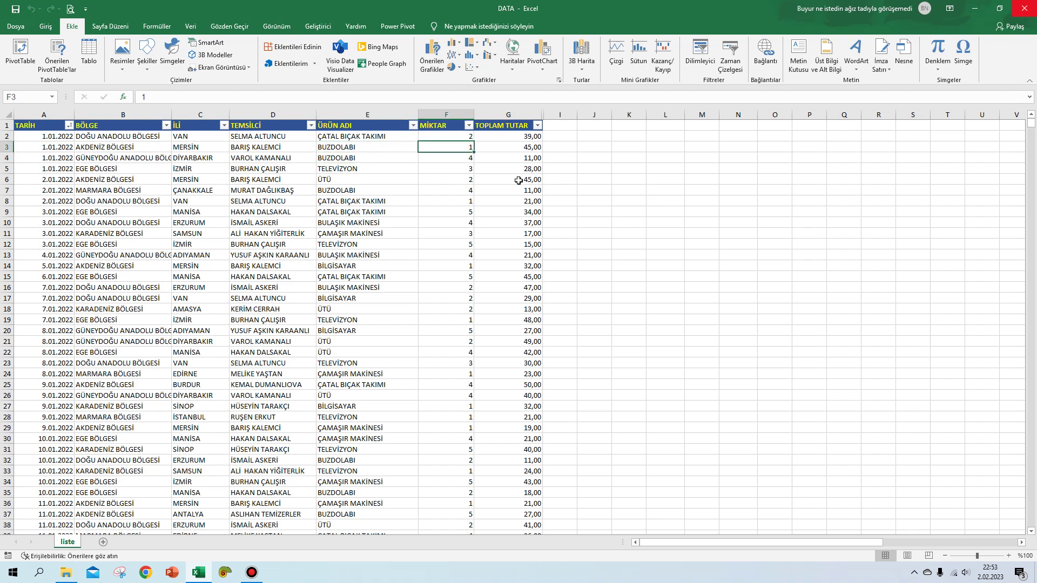
type("50")
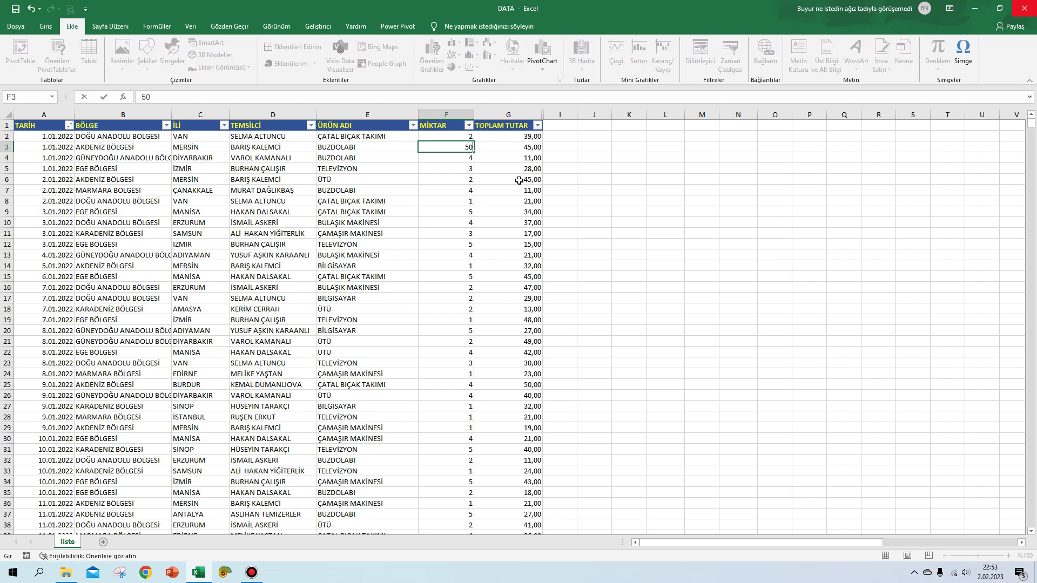
type("00")
left_click(359, 193)
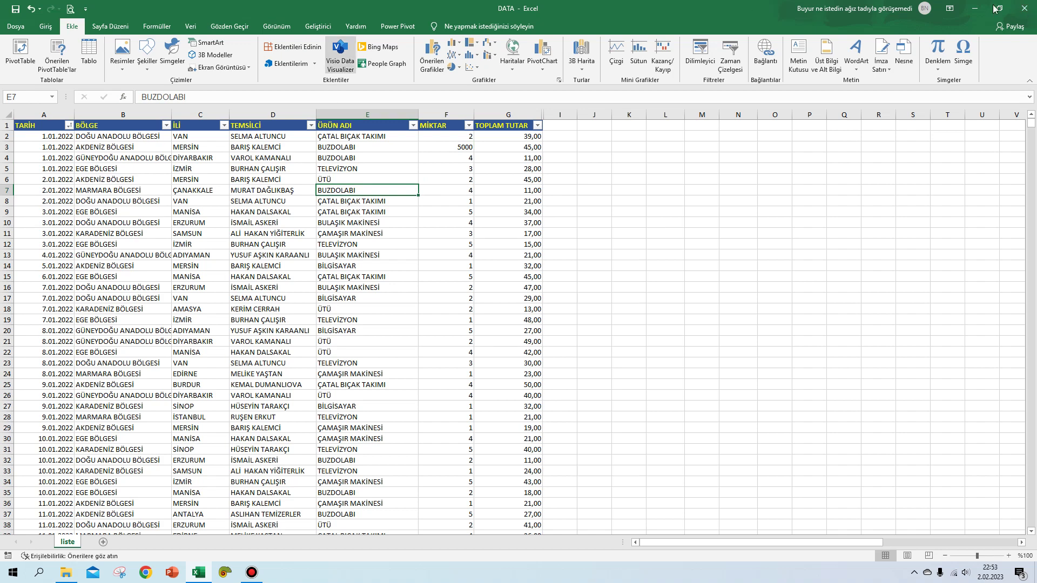
key("ctrl+s")
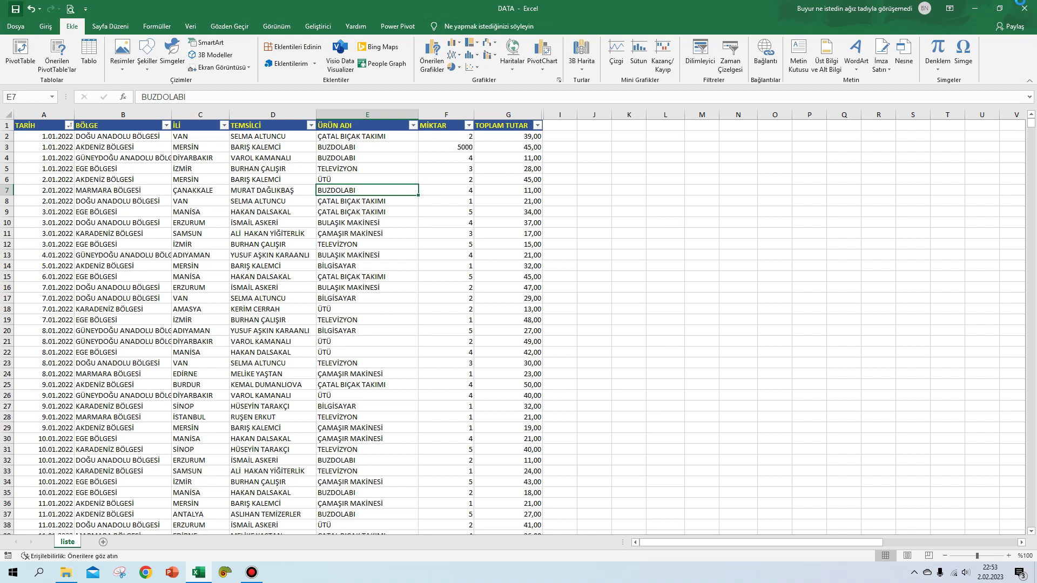
left_click(1024, 8)
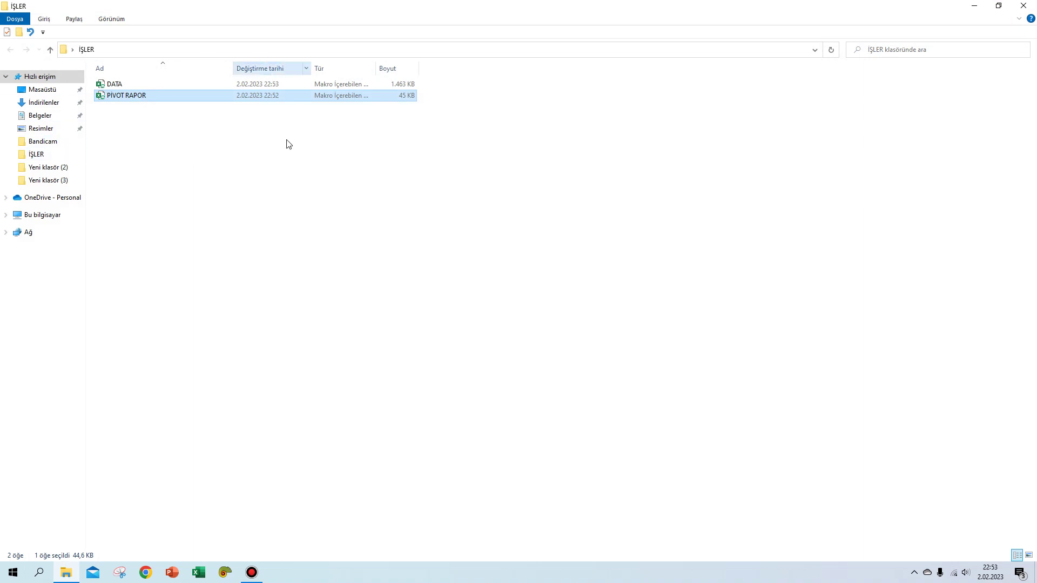
- Open the PİVOT RAPOR workbook and filter the report to BUZDOLABI and Ocak with the slicers
double_click(127, 96)
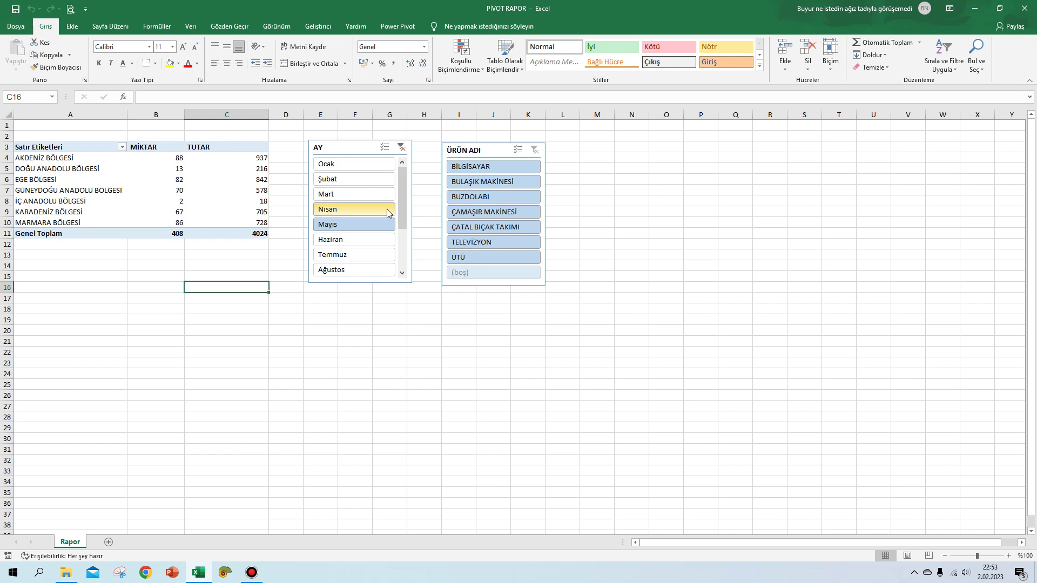
left_click(471, 198)
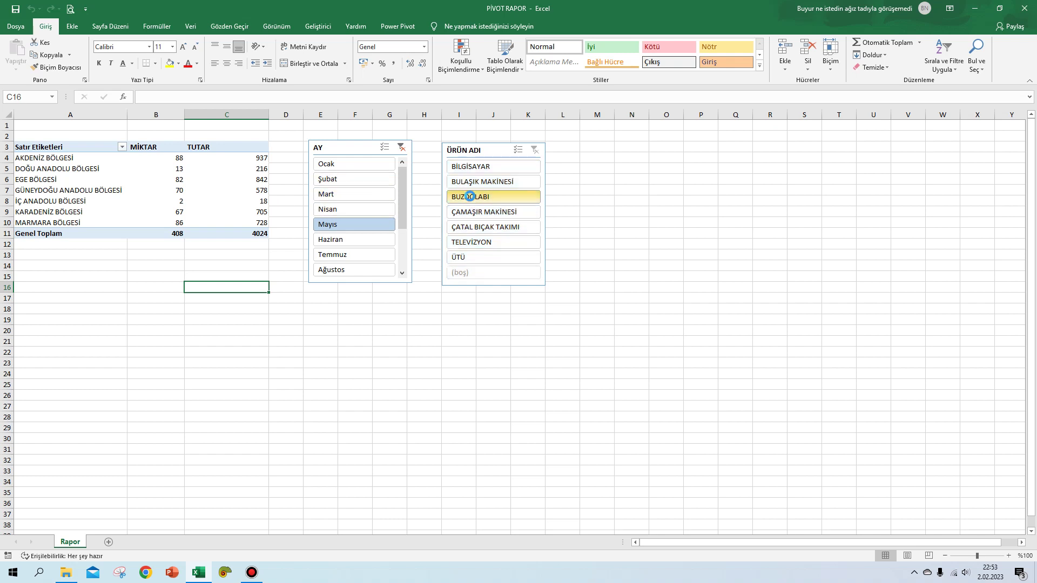
left_click(356, 170)
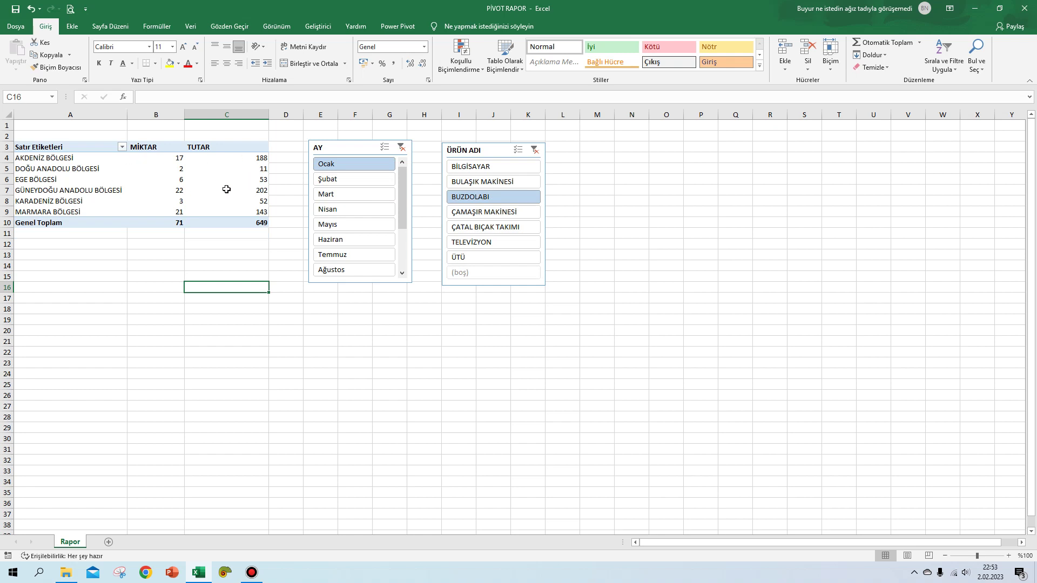
- Refresh the PivotTable, allowing the connection to the external data source, and hide the PivotTable field list
right_click(32, 161)
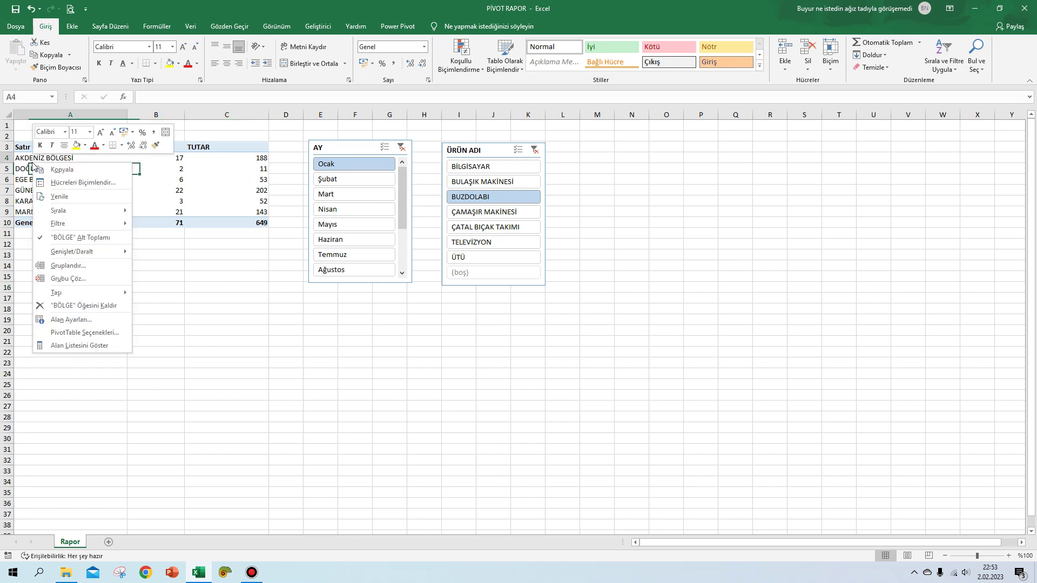
left_click(67, 197)
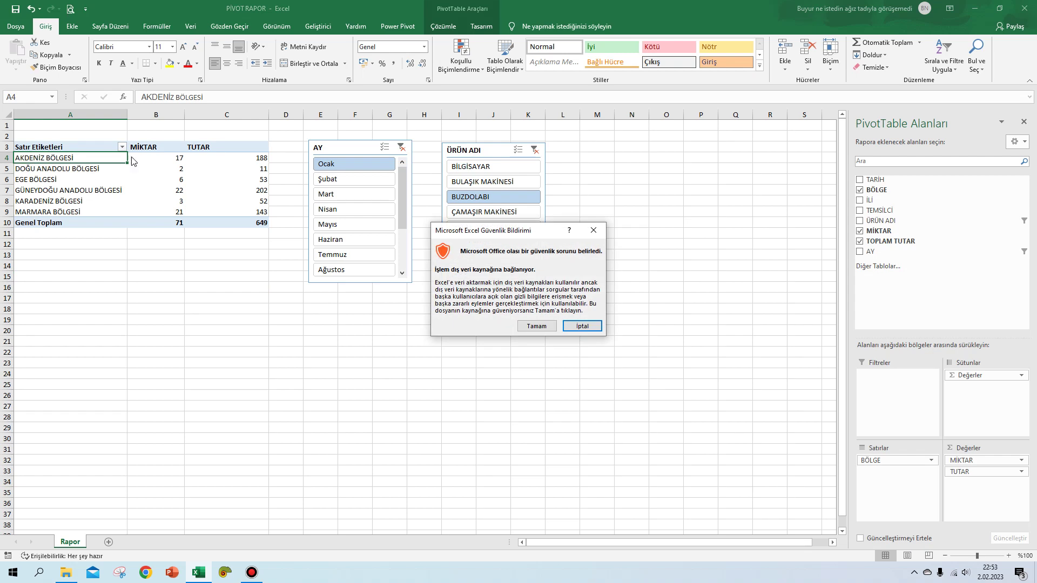
left_click_drag(546, 233, 523, 194)
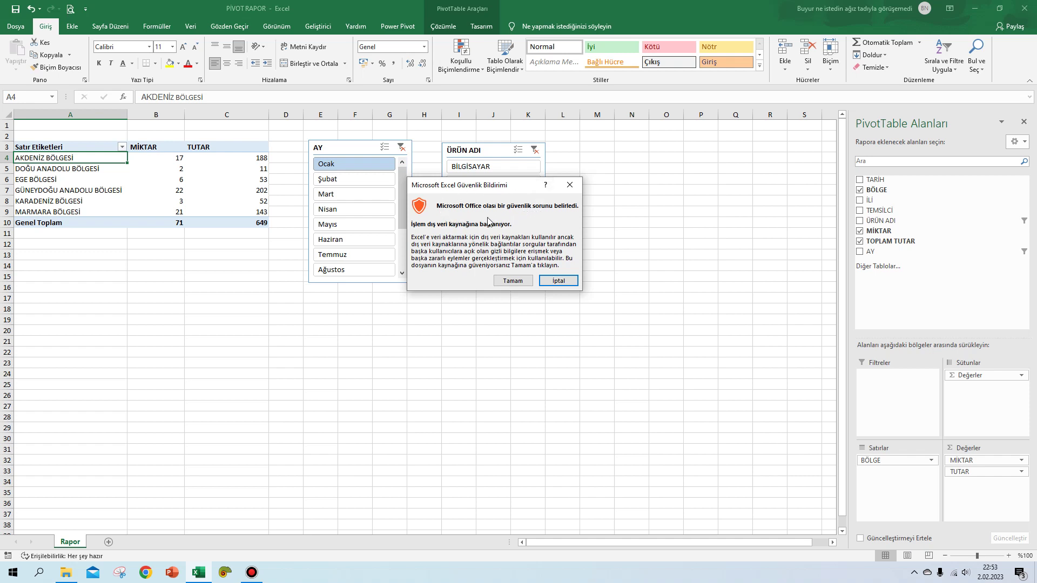
left_click(512, 280)
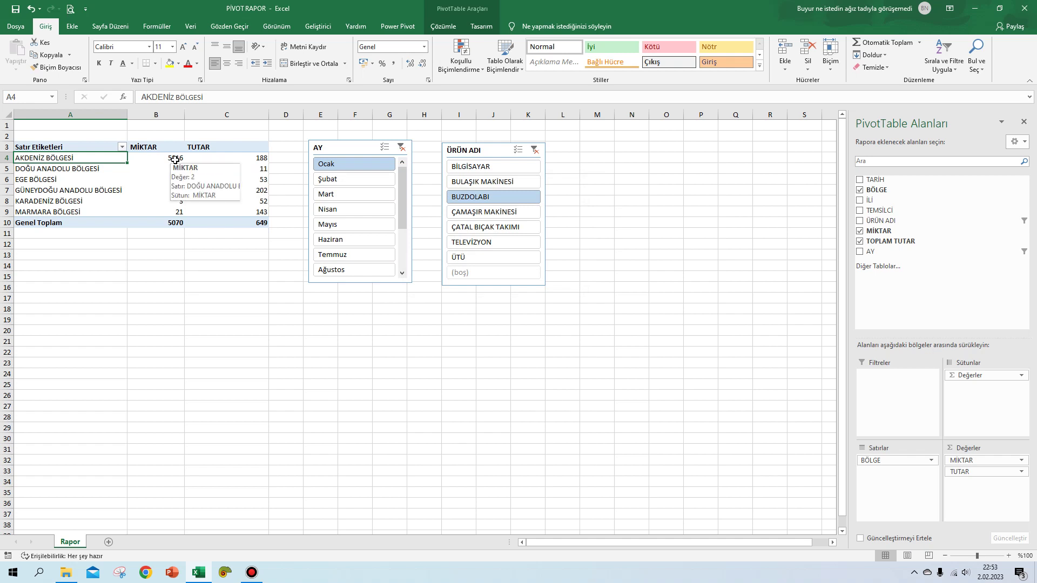
left_click(1022, 122)
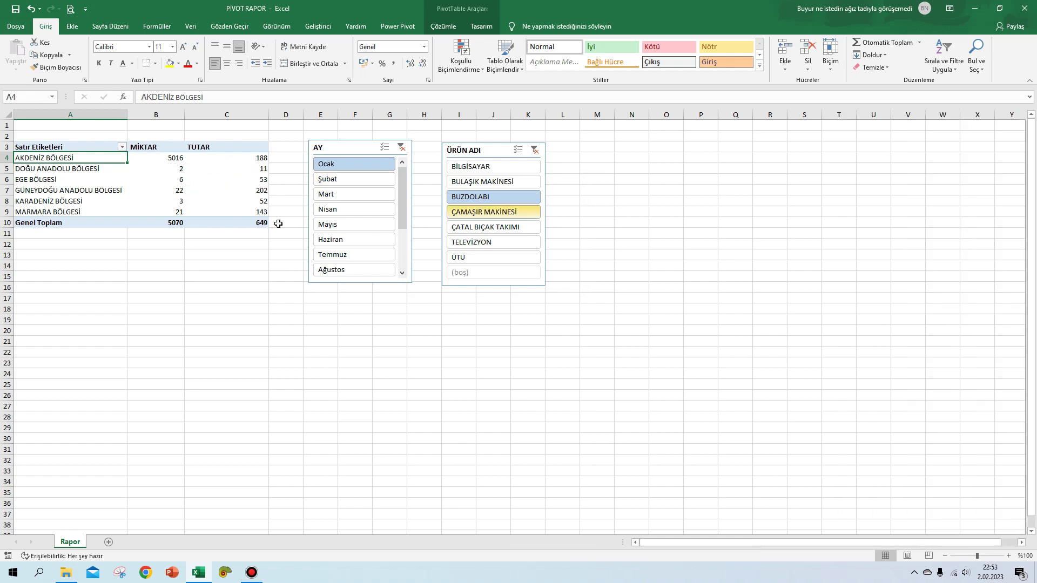
right_click(48, 171)
left_click(75, 205)
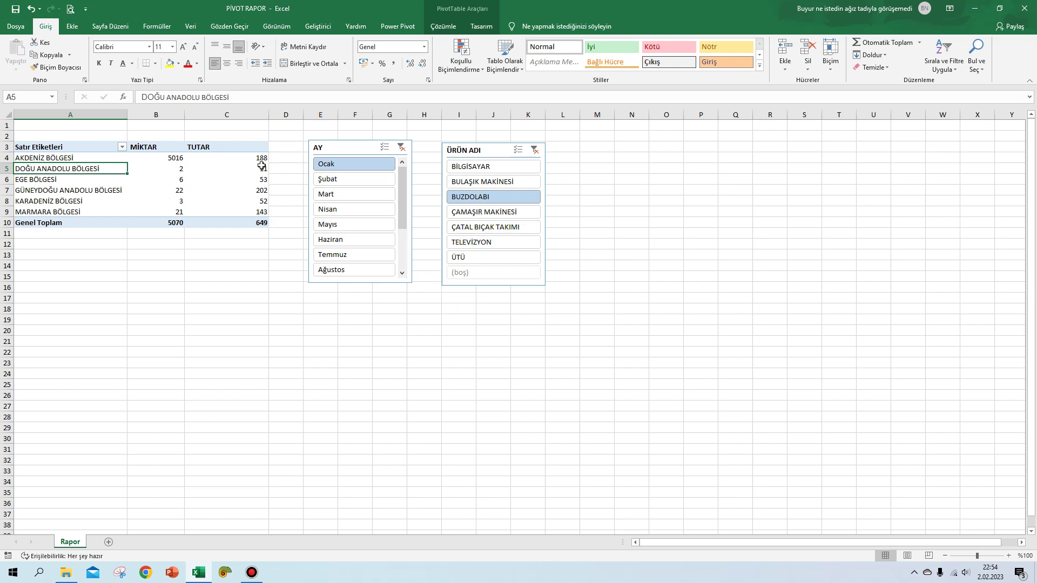
- Record a macro named Makro1 in this workbook that refreshes the PivotTable from cell A4
left_click(323, 27)
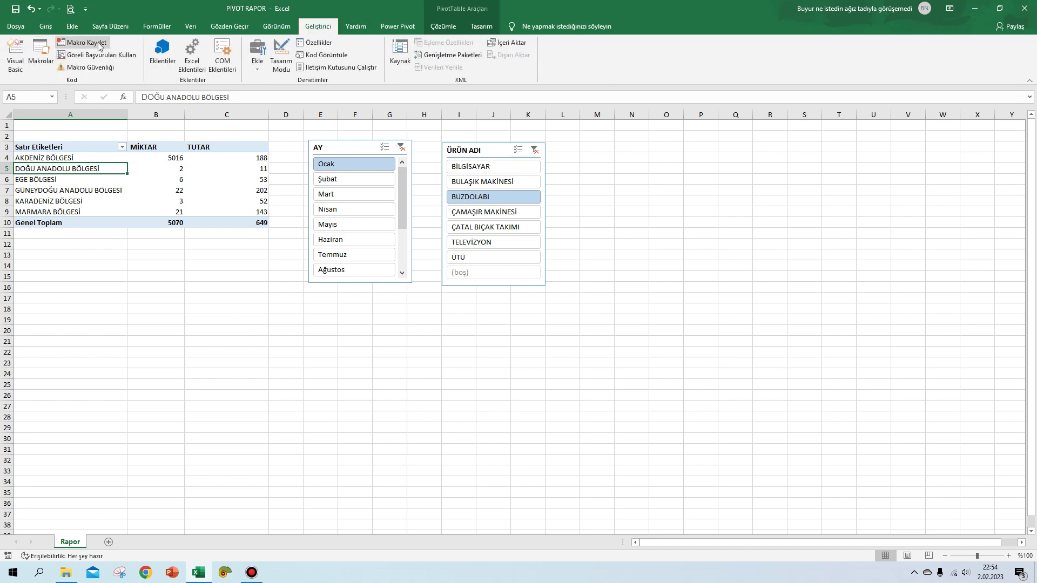
left_click(98, 42)
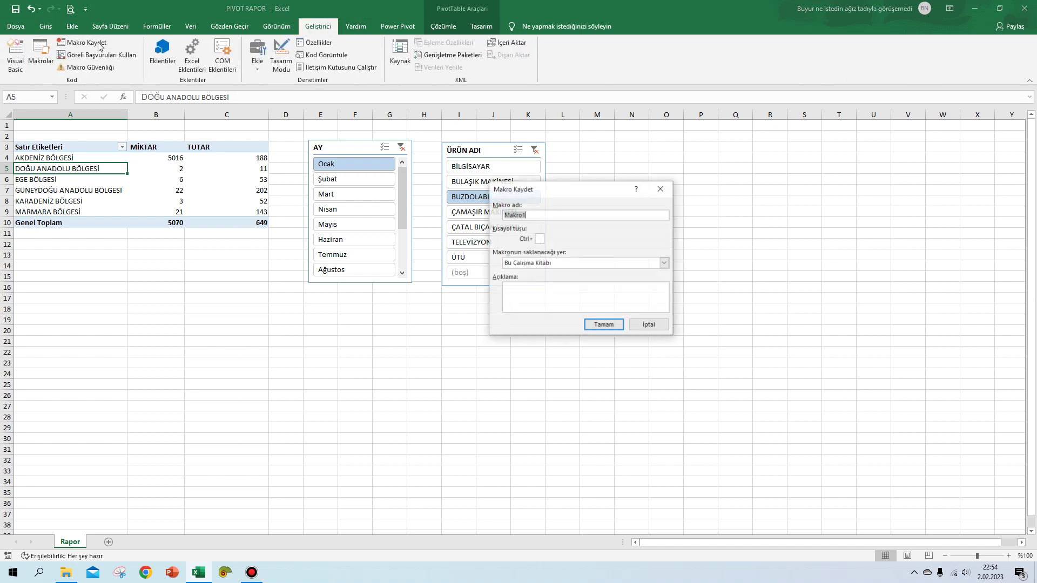
left_click(605, 325)
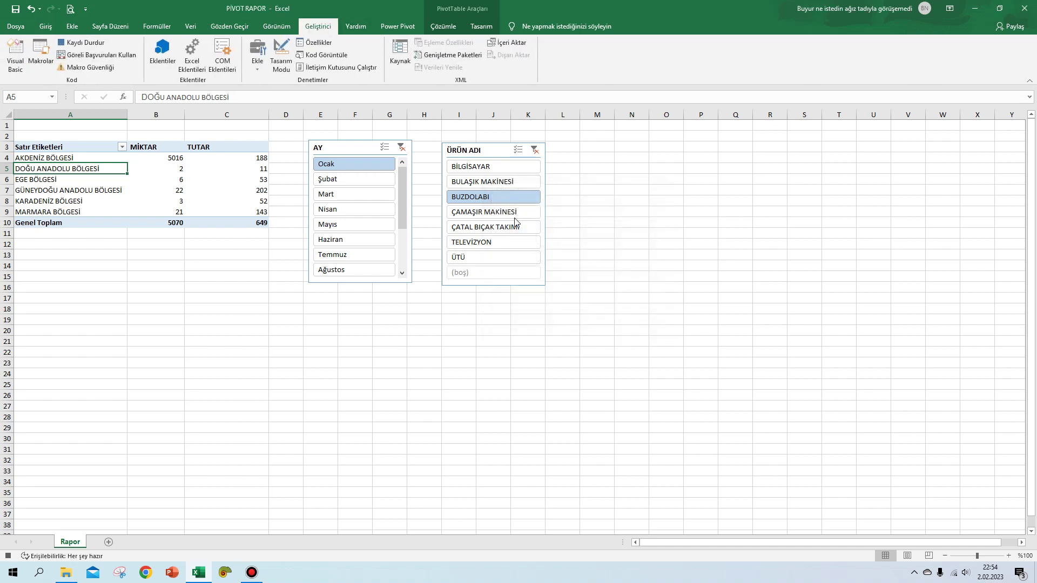
right_click(36, 158)
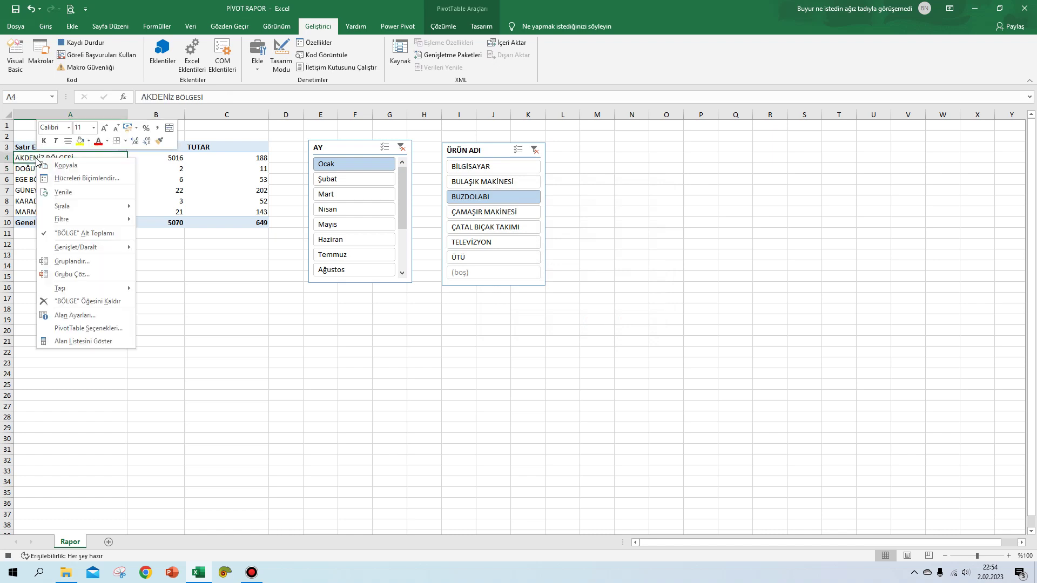
left_click(76, 193)
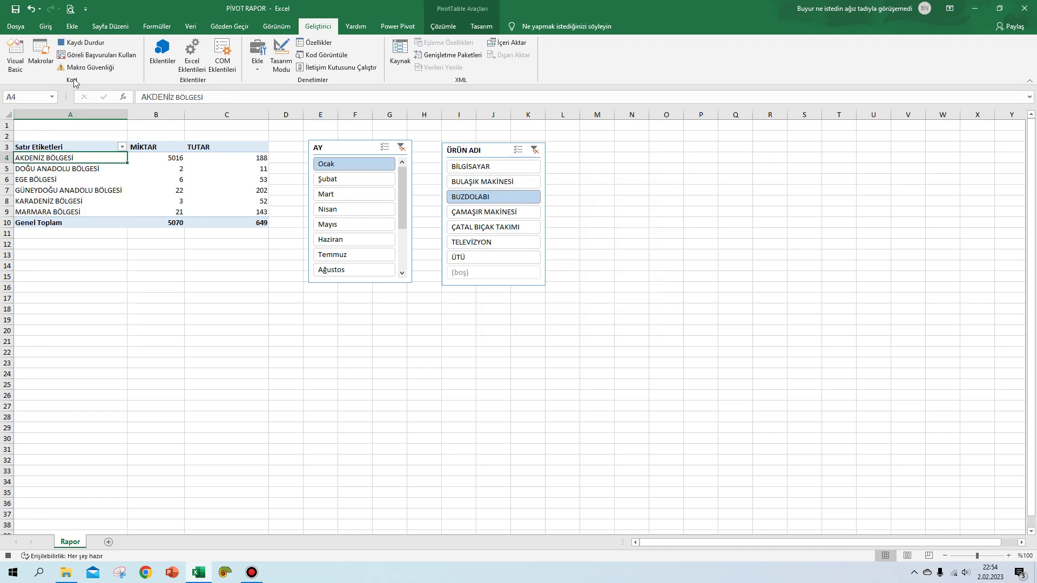
left_click(90, 43)
- Open Makro1's code for editing and copy its PivotCache.Refresh line
left_click(43, 57)
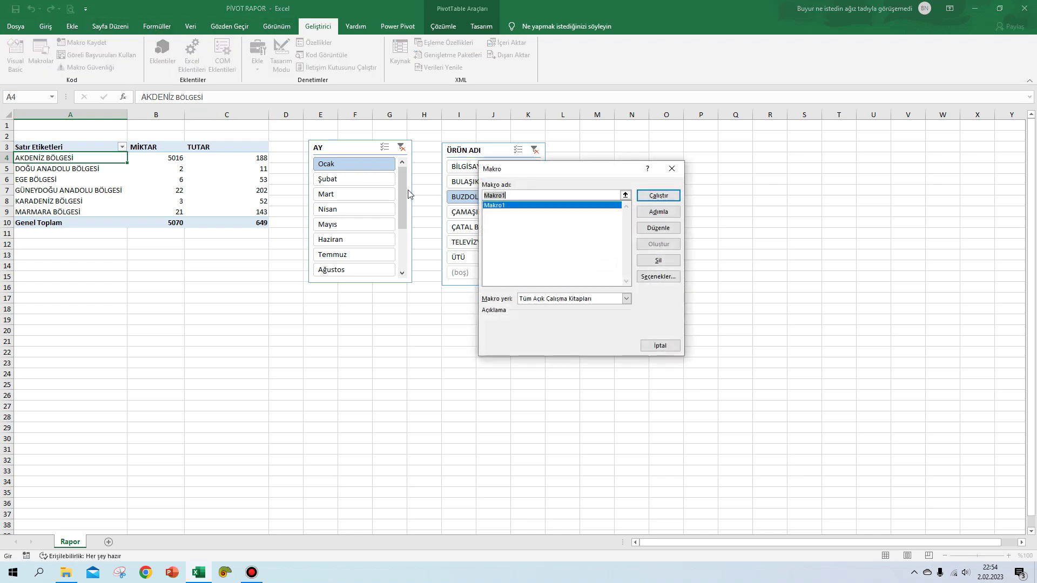
left_click(656, 228)
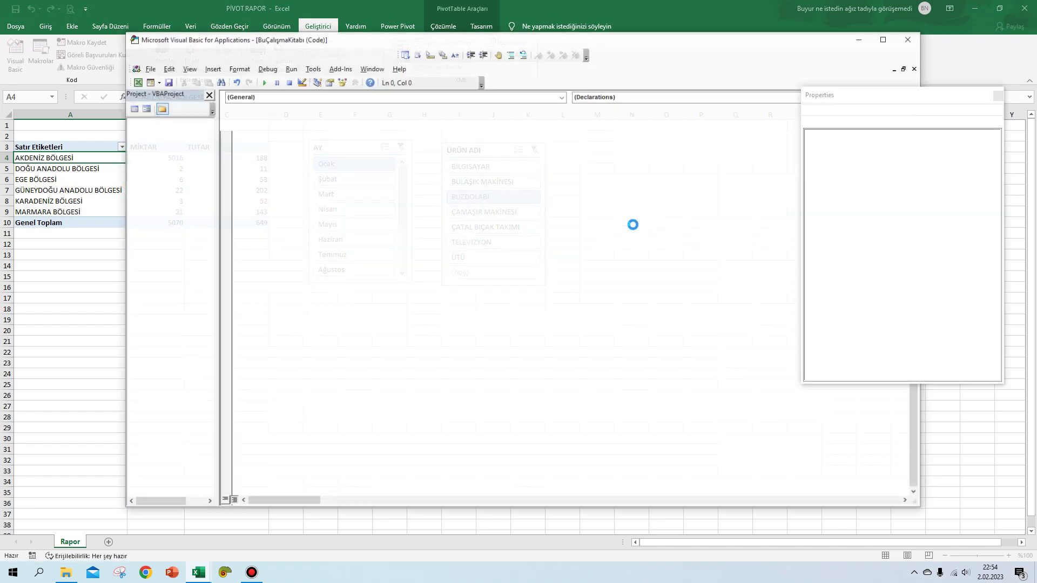
left_click_drag(257, 190, 618, 194)
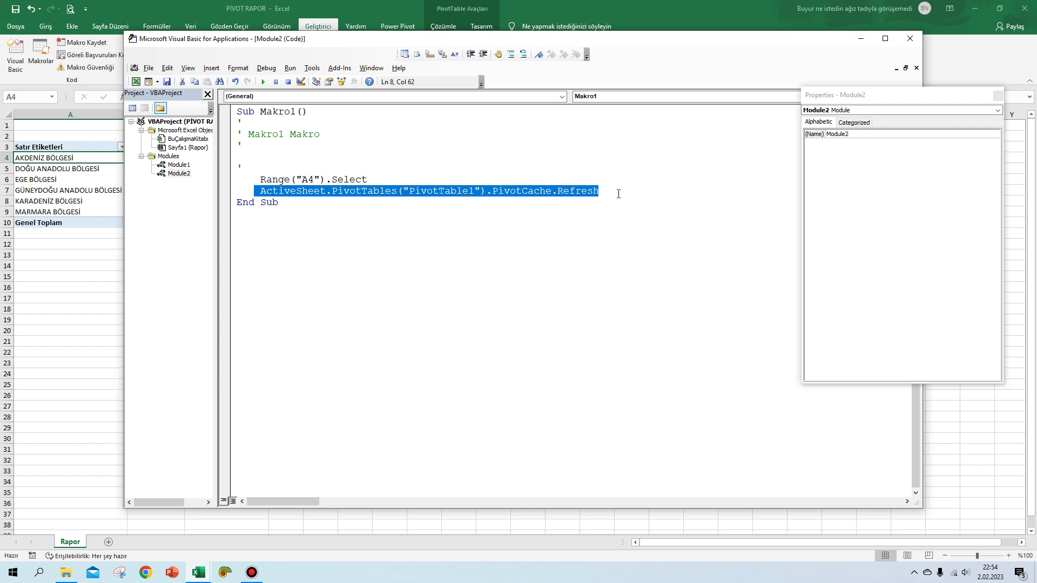
right_click(543, 194)
left_click(573, 208)
- Create a Workbook_Open procedure in the BuÇalışmaKitabı module and paste the copied PivotTable refresh line into it
double_click(194, 139)
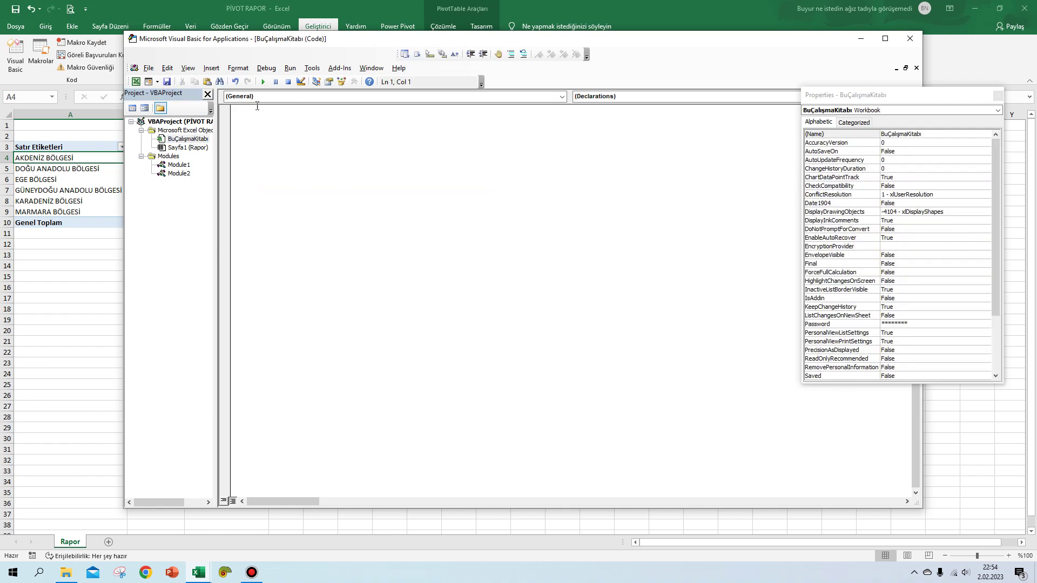
left_click(262, 97)
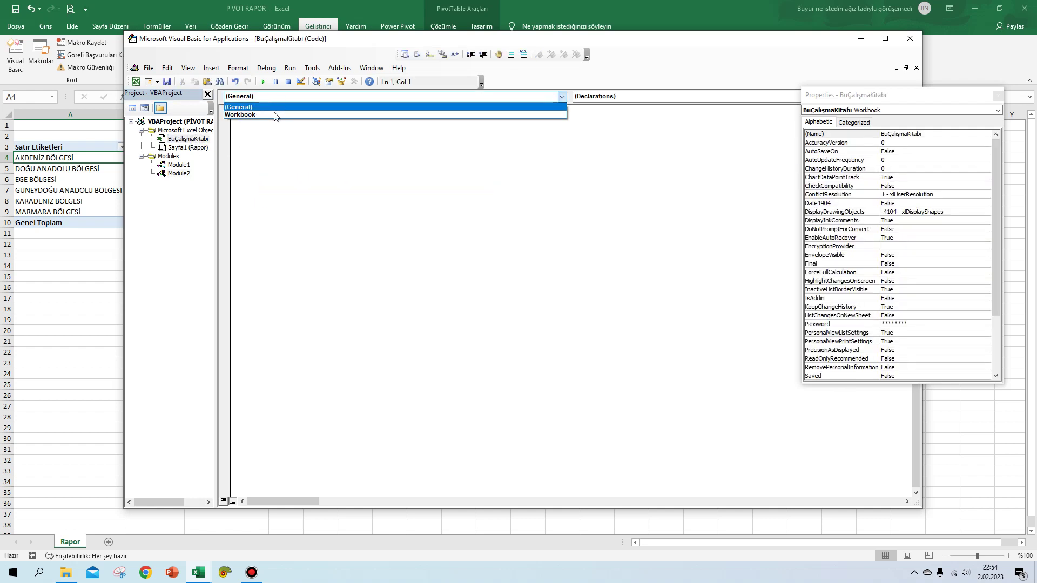
left_click(274, 115)
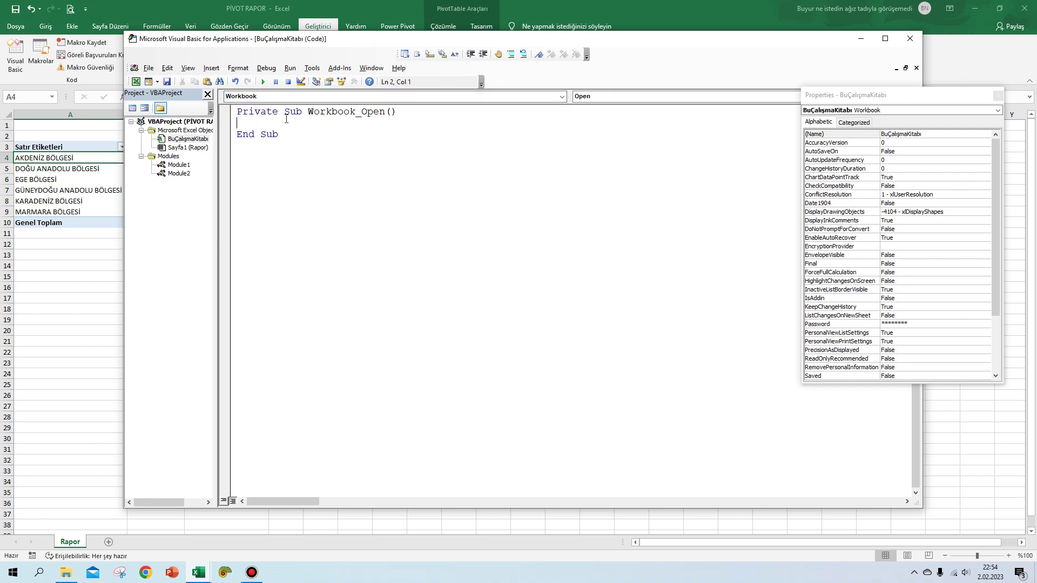
right_click(259, 128)
left_click(273, 154)
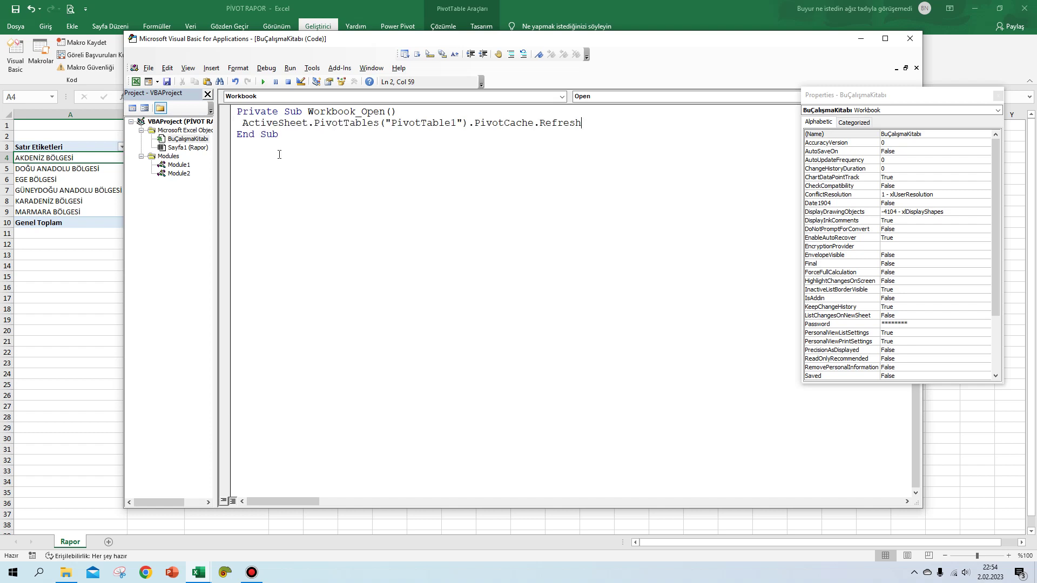
- Replace ActiveSheet with Sheets("Rapor") in the refresh line of the Workbook_Open procedure
left_click_drag(380, 42, 468, 75)
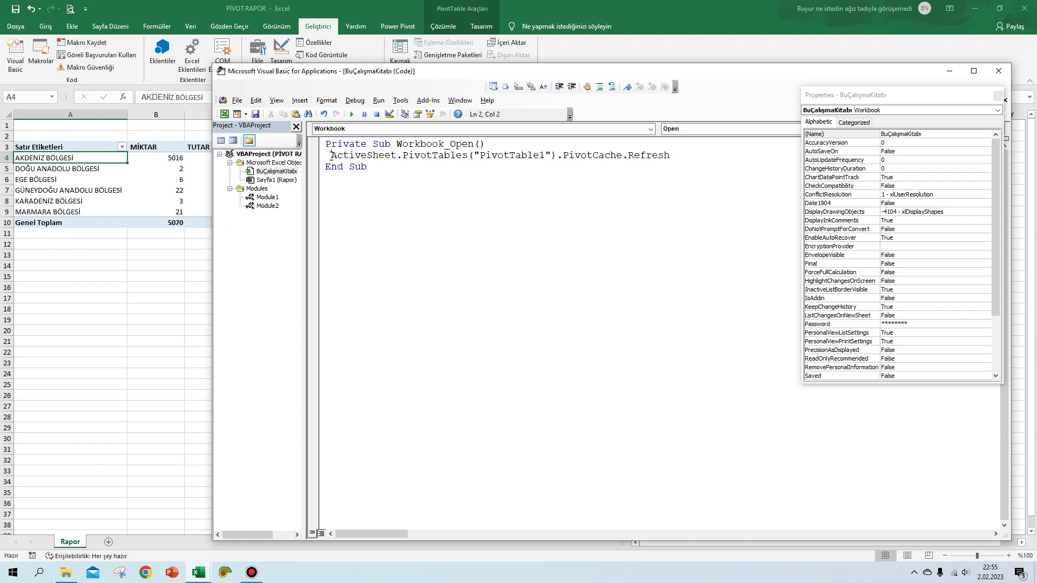
left_click_drag(331, 156, 397, 155)
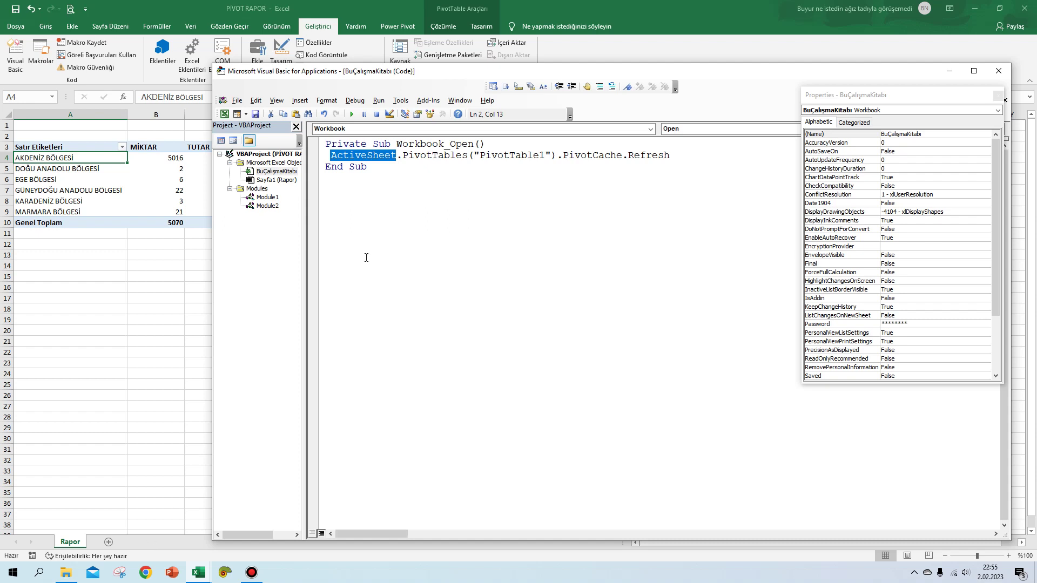
left_click(389, 209)
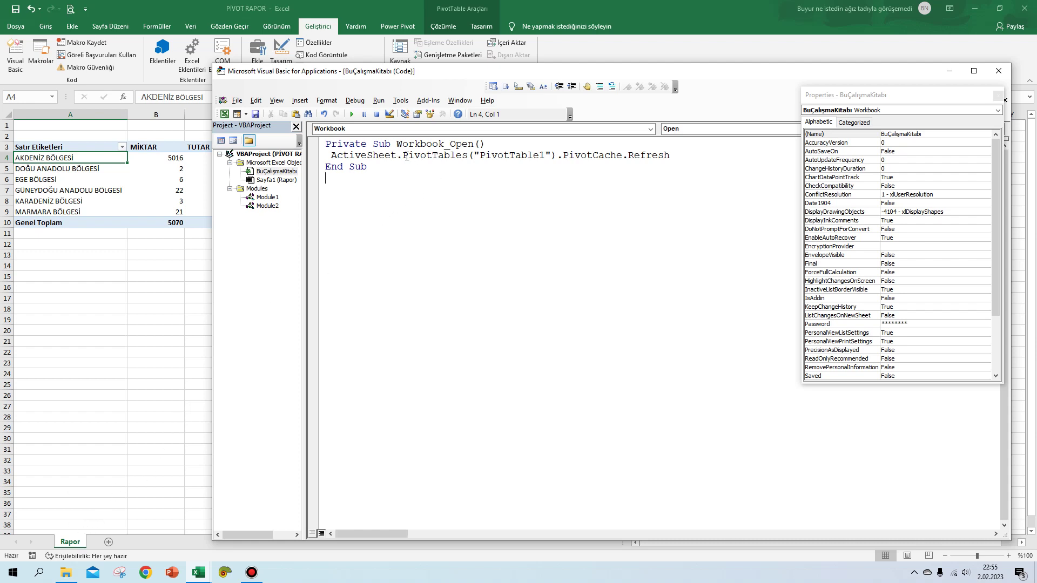
left_click_drag(398, 156, 328, 157)
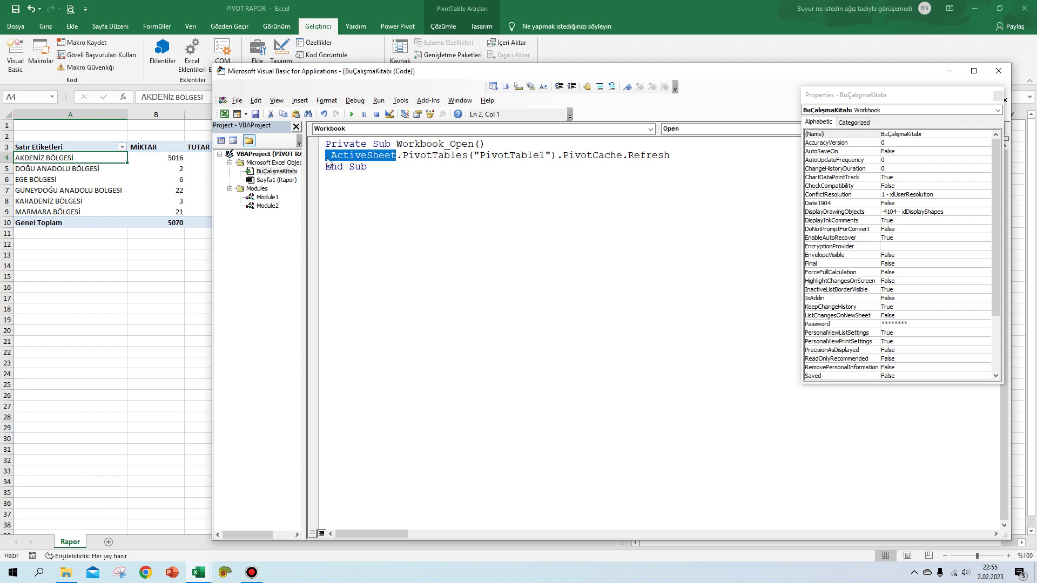
type("sheets")
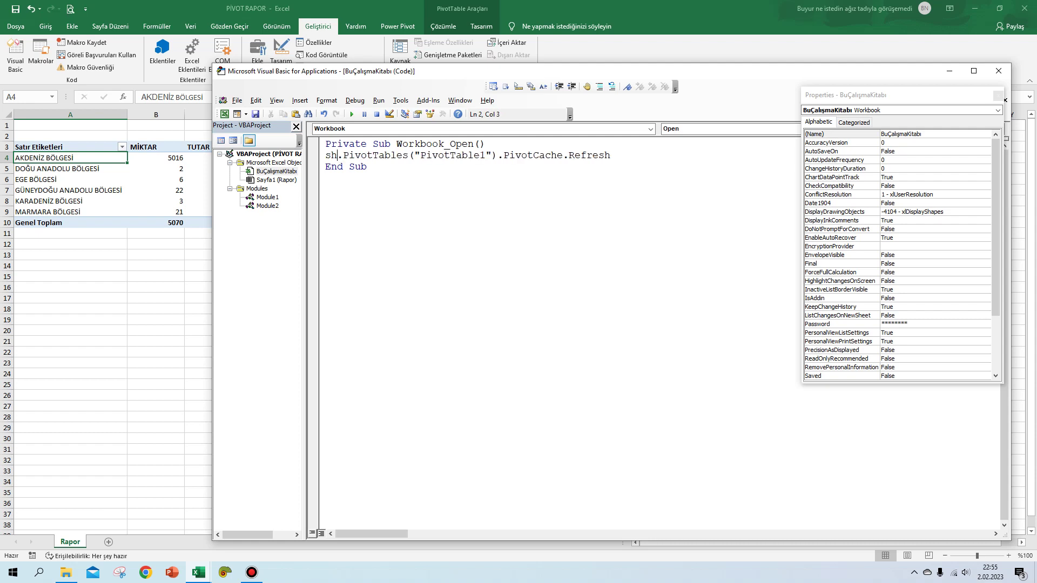
type("(")
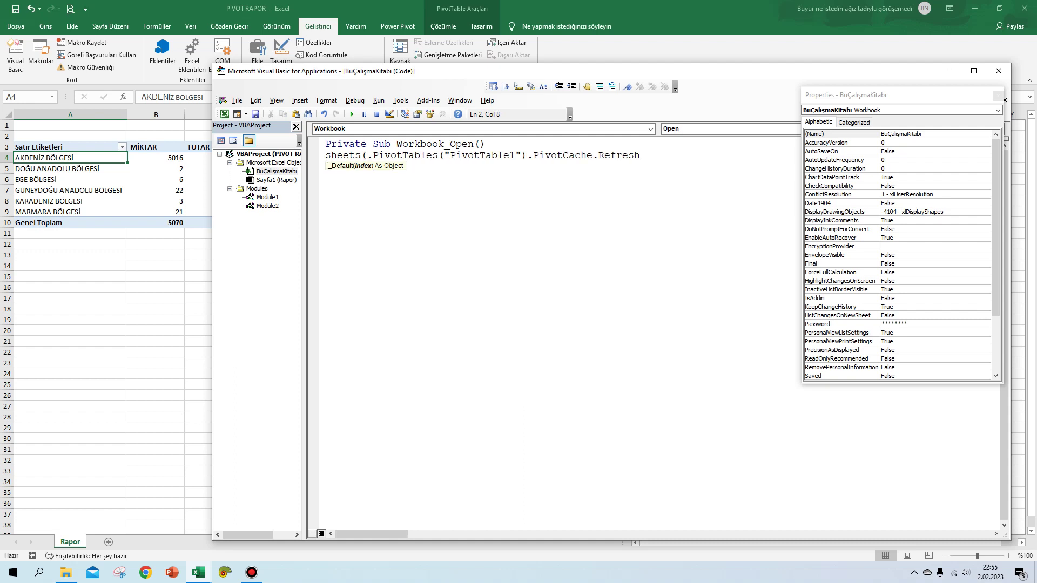
type("\"")
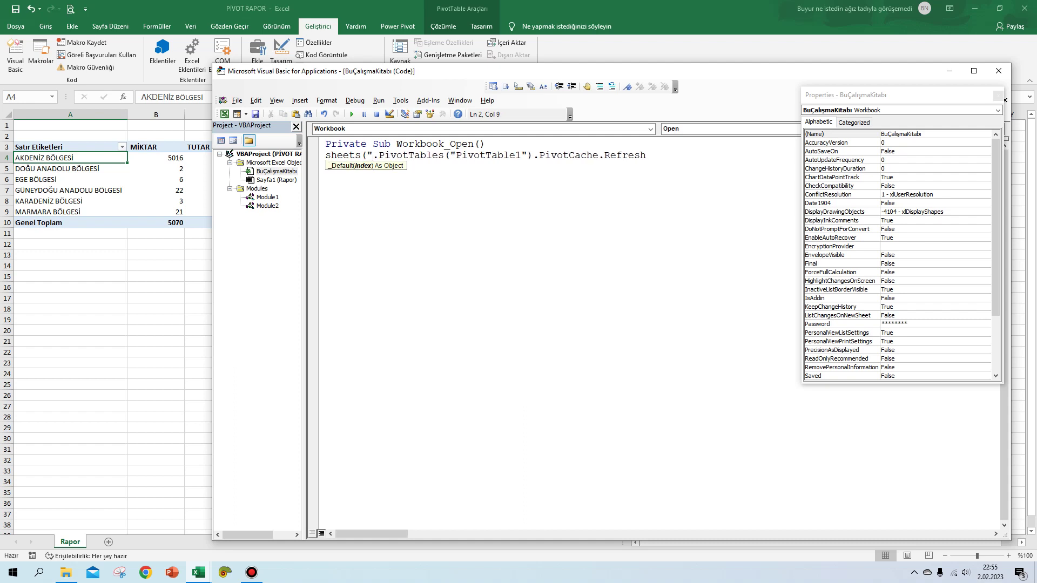
type("Rapo")
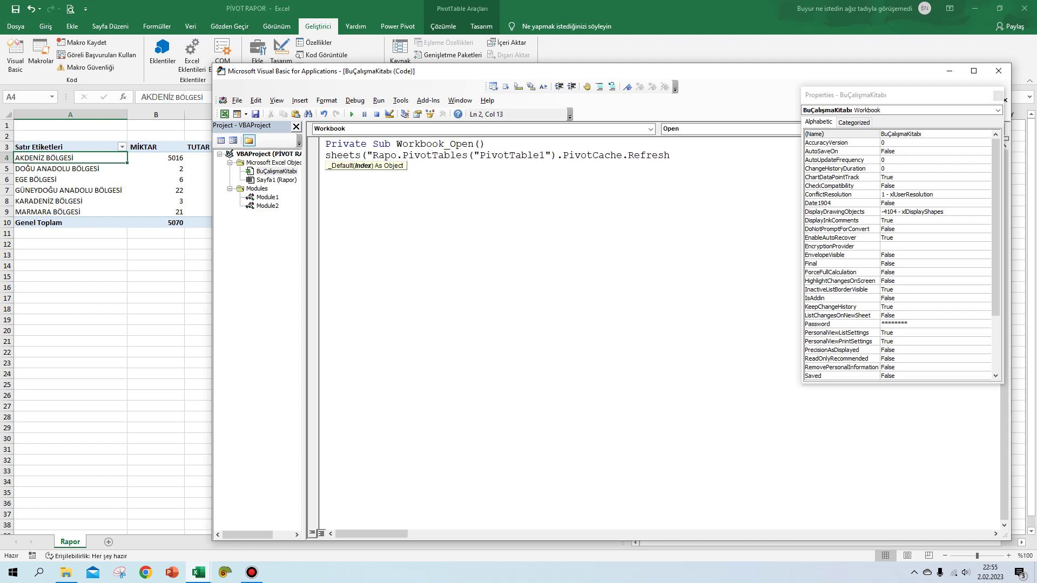
type("r\")")
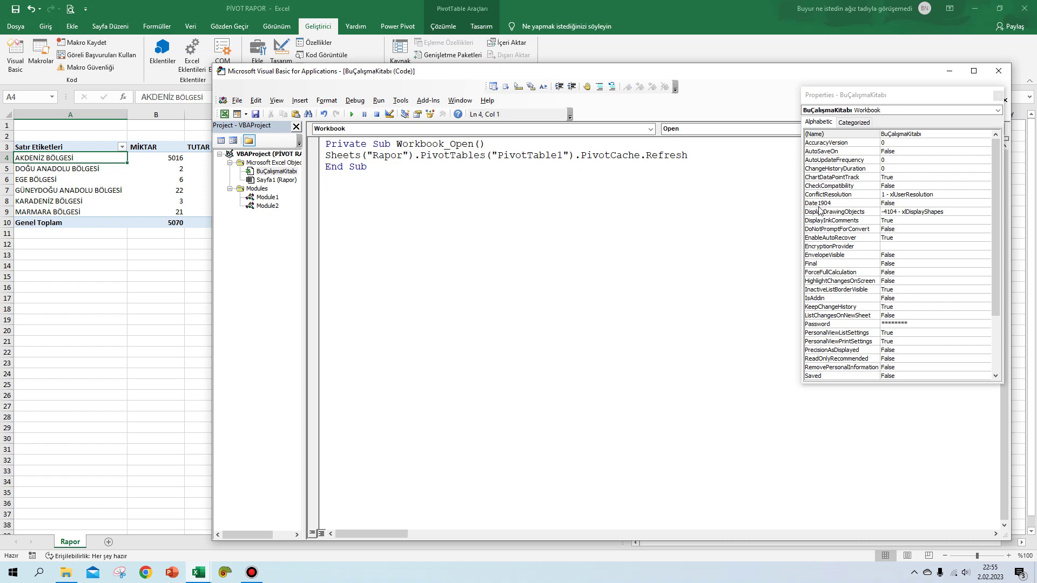
- Close the Visual Basic editor, then save and close the PİVOT RAPOR workbook
left_click(997, 74)
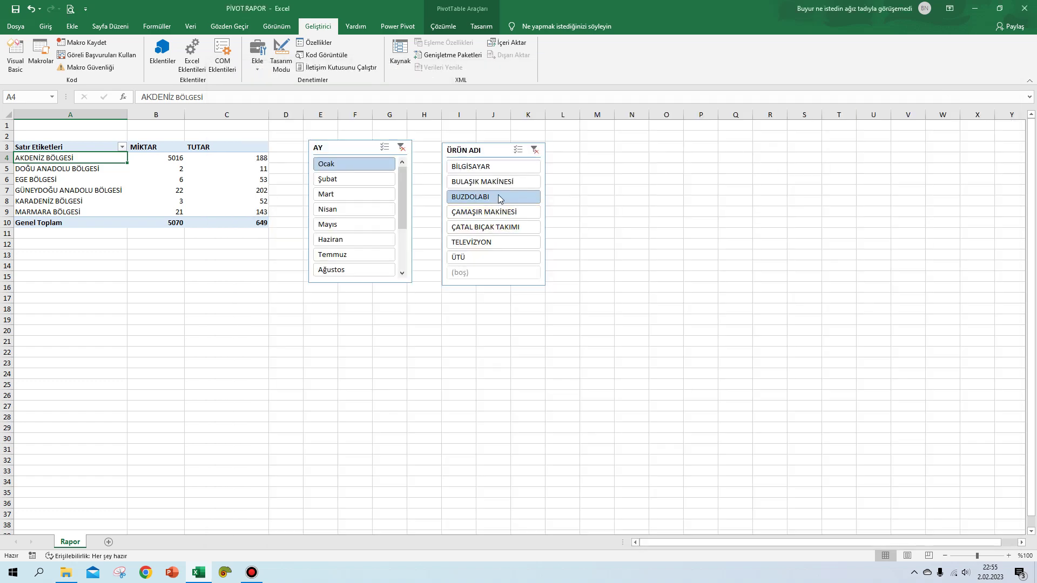
left_click(196, 266)
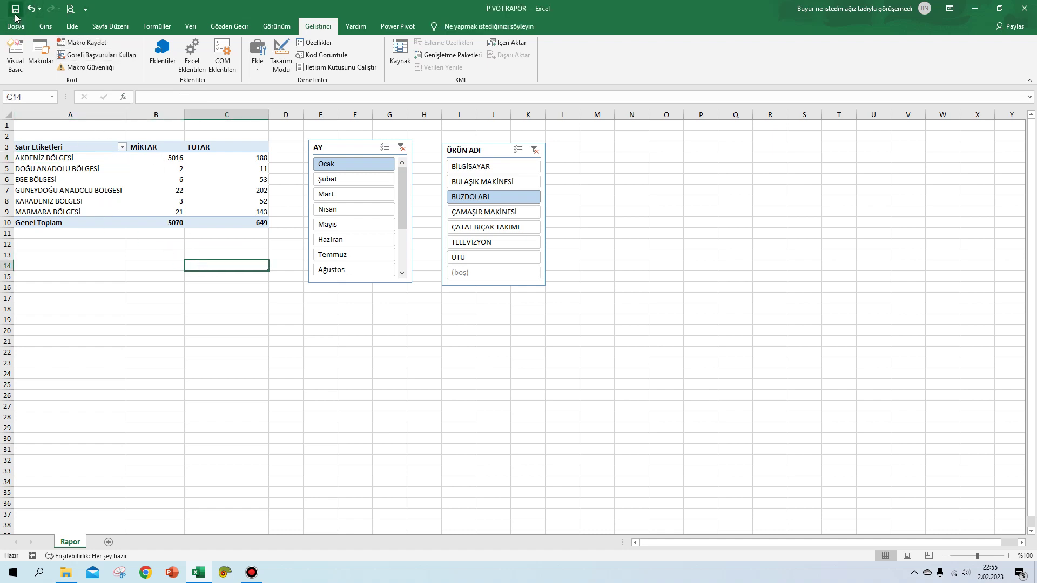
left_click(1024, 8)
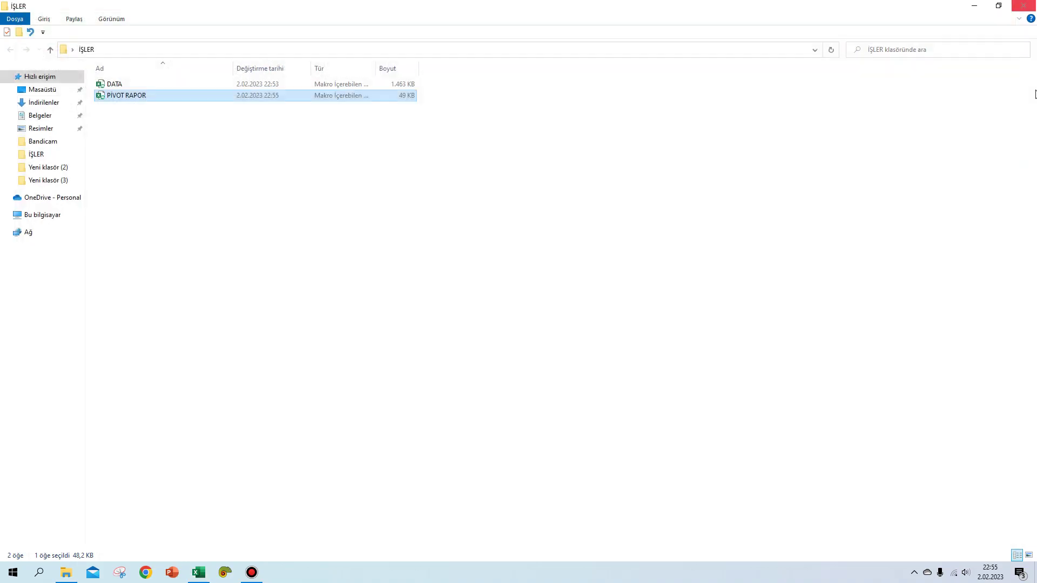
- Open the DATA workbook and set the MİKTAR value in cell F3 to 5
double_click(116, 84)
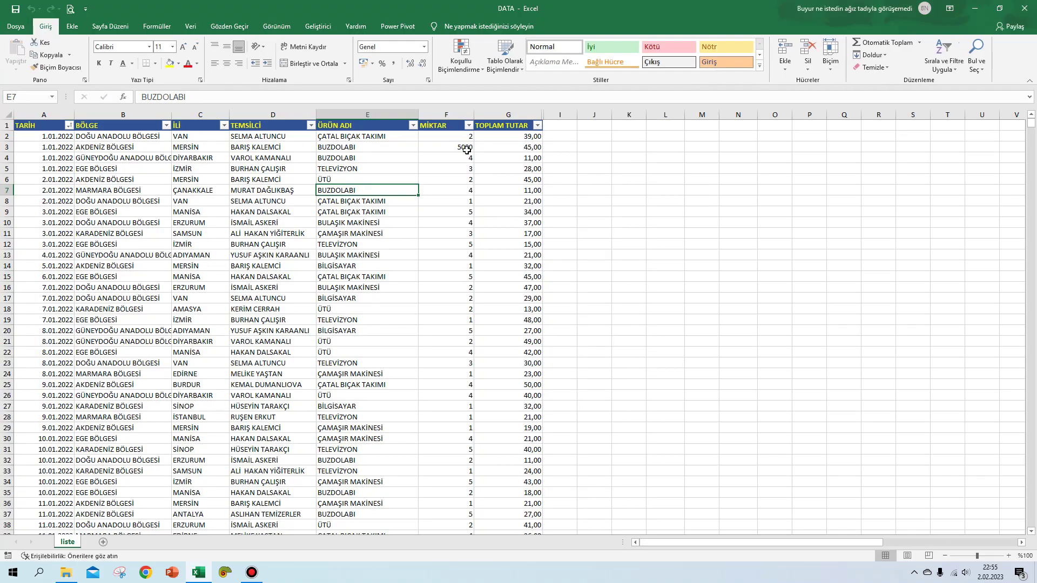
left_click(466, 149)
key("Escape")
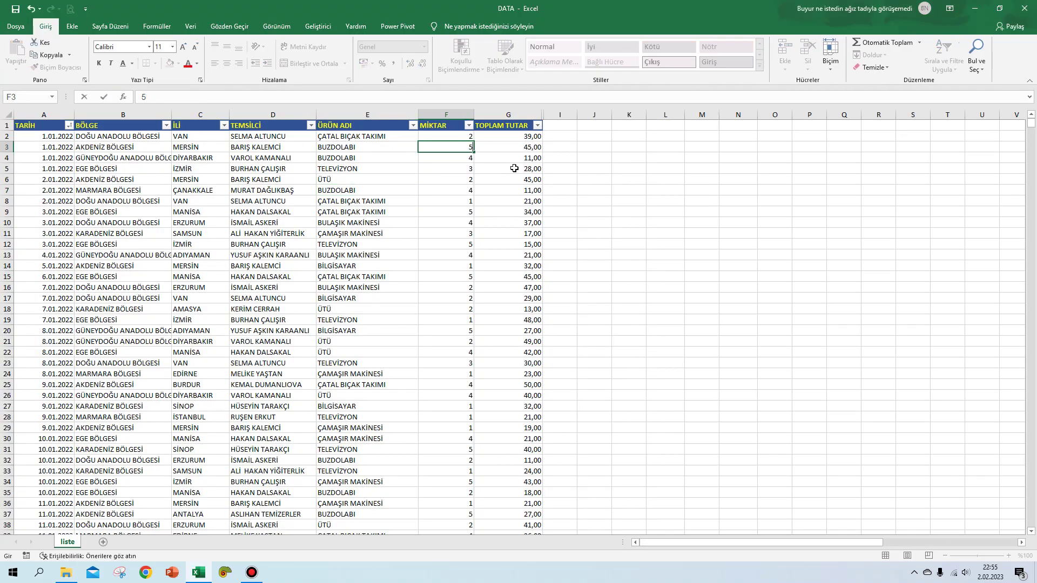
left_click(400, 220)
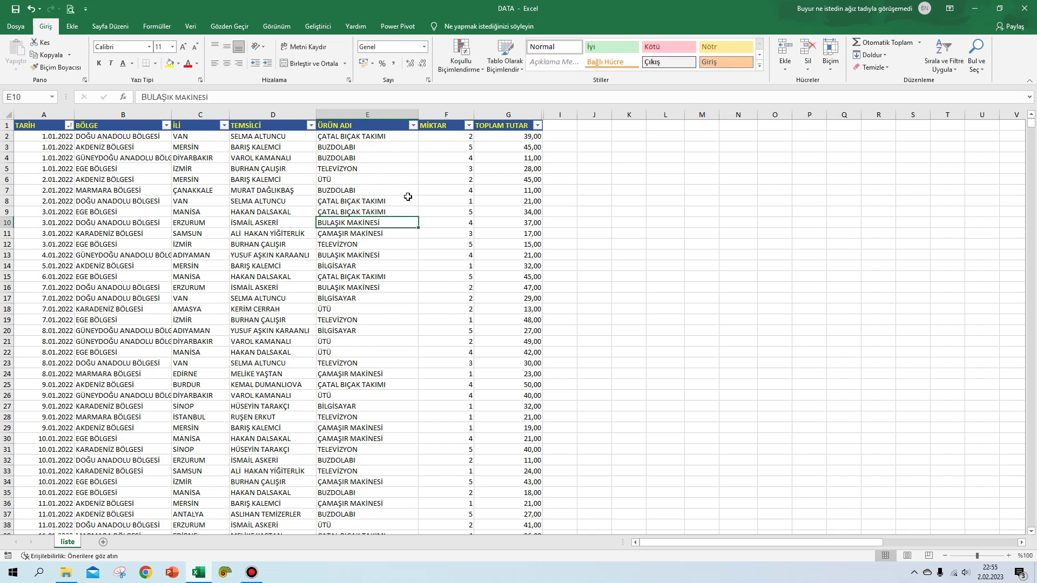
- Set the MİKTAR value of the ÜTÜ row in cell F6 to 80000, and save and close the DATA workbook
left_click(457, 182)
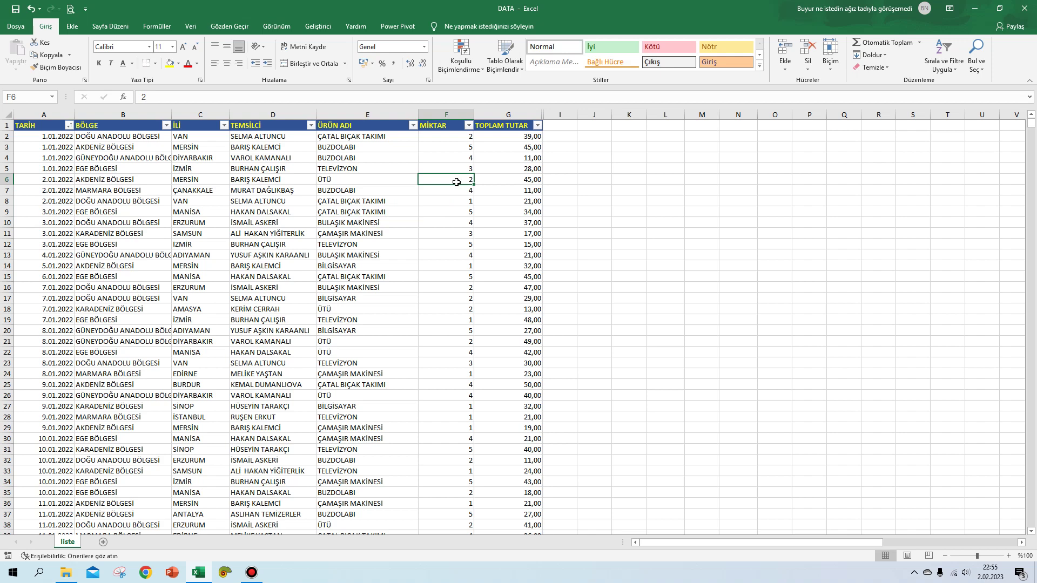
type("5")
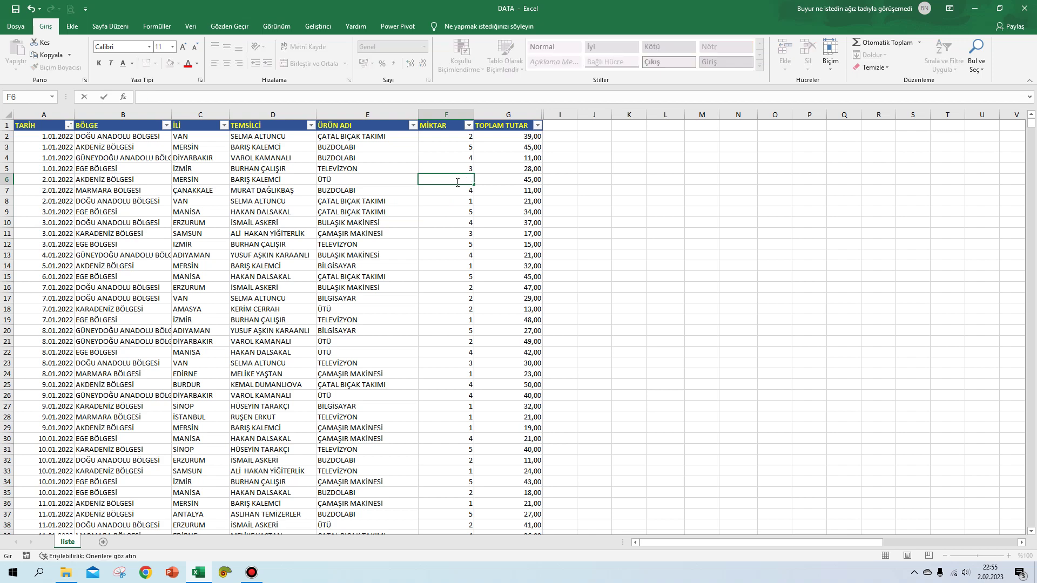
type("0000")
left_click(466, 201)
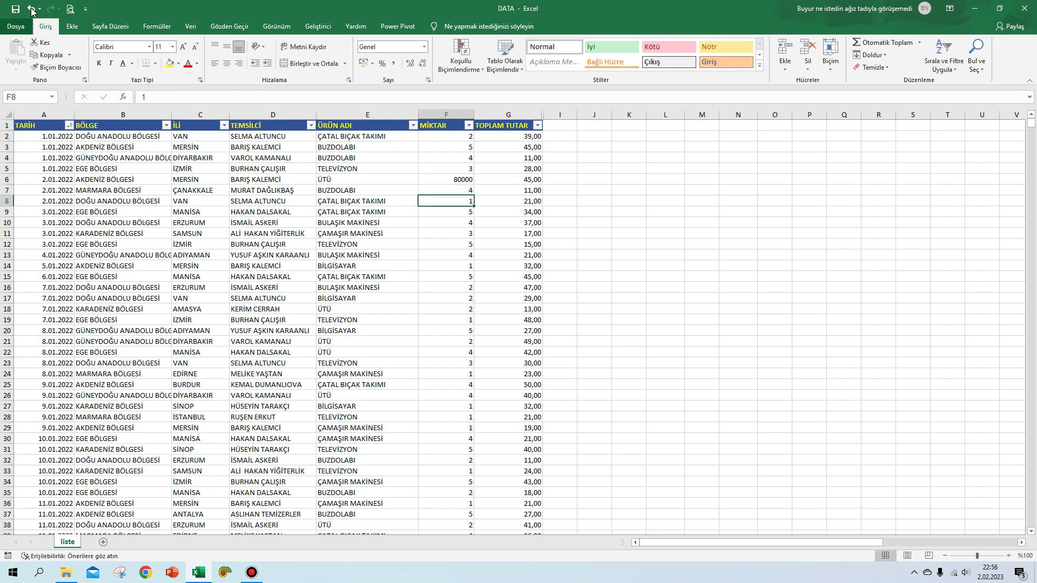
key("ctrl+s")
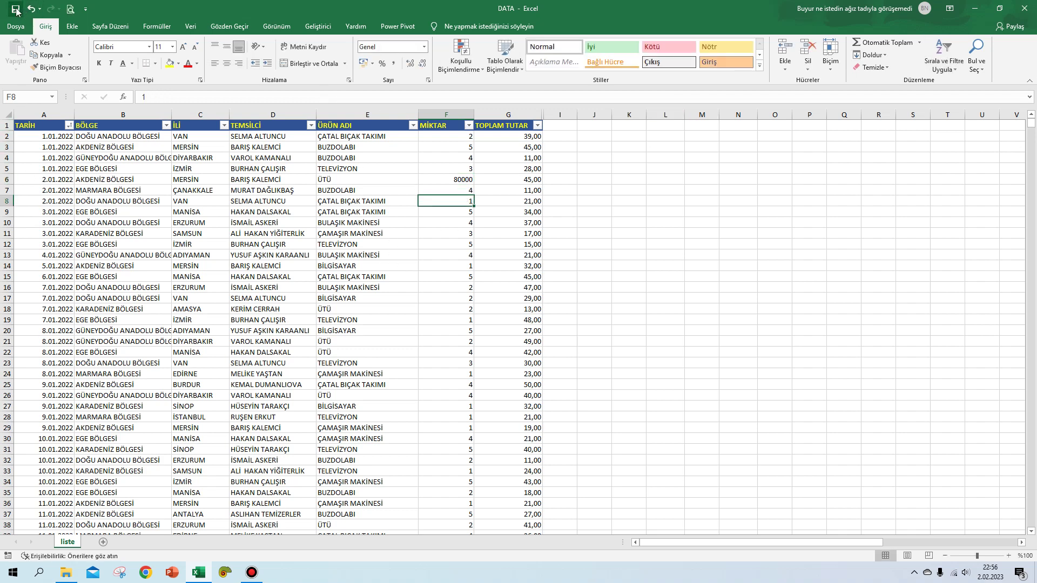
left_click(1023, 8)
- Reopen the PİVOT RAPOR workbook and filter the report to ÜTÜ with the ÜRÜN ADI slicer
double_click(131, 99)
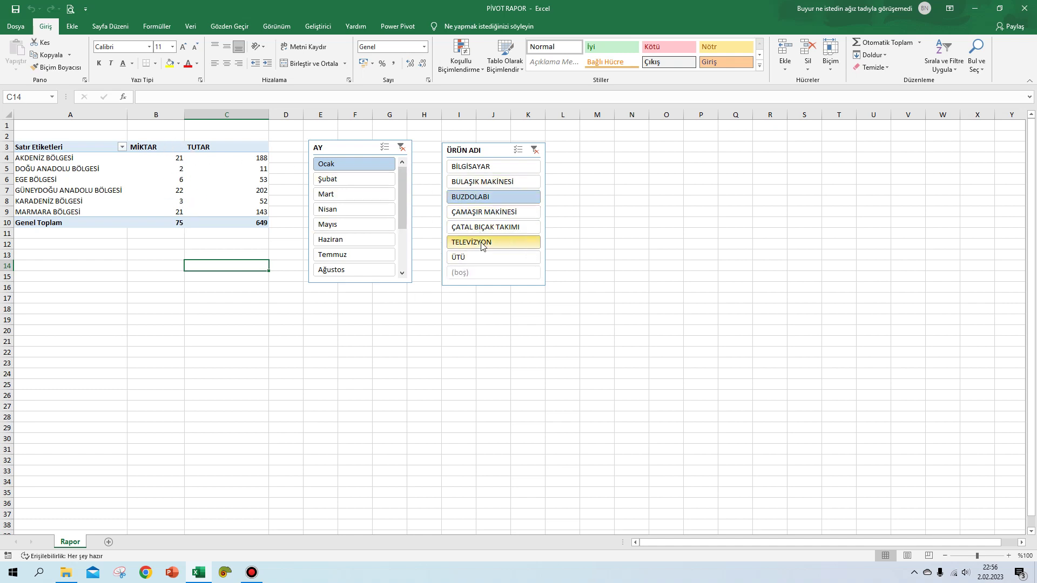
left_click(464, 259)
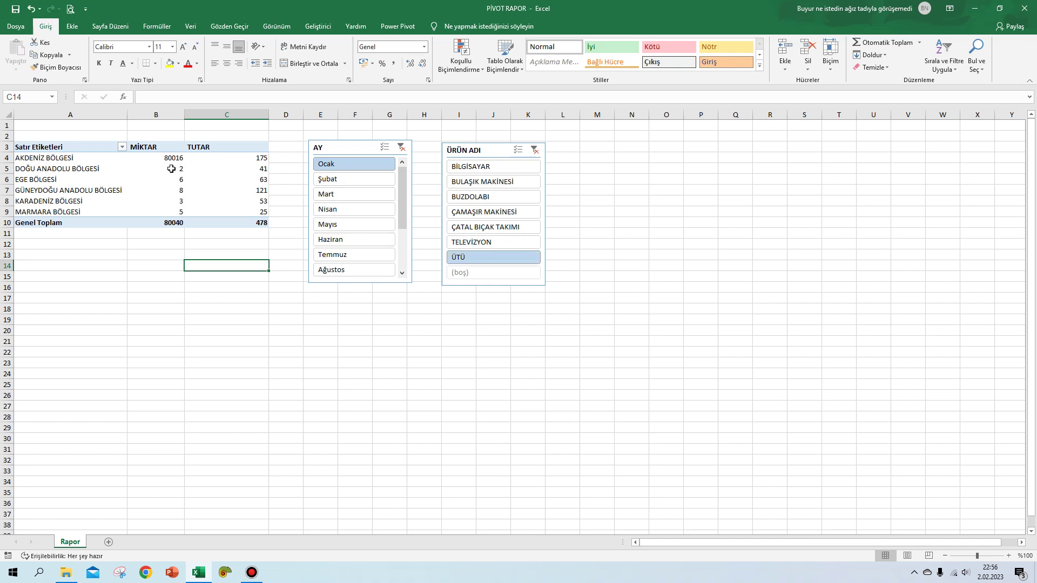
mouse_move(166, 162)
- Try to refresh the PivotTable manually, dismissing the external data source security notice without accepting it
right_click(32, 168)
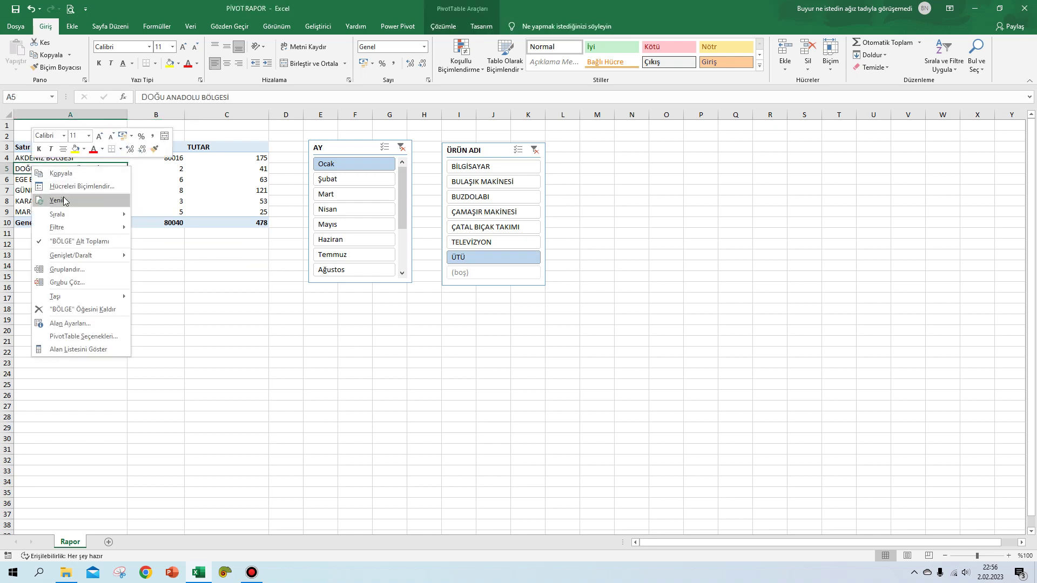
left_click(64, 200)
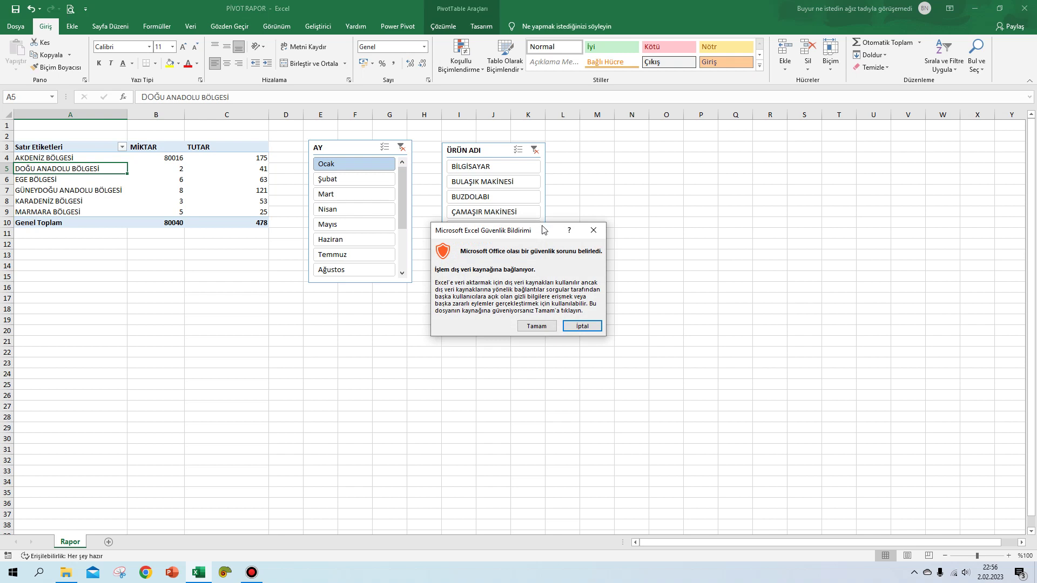
left_click_drag(544, 230, 661, 160)
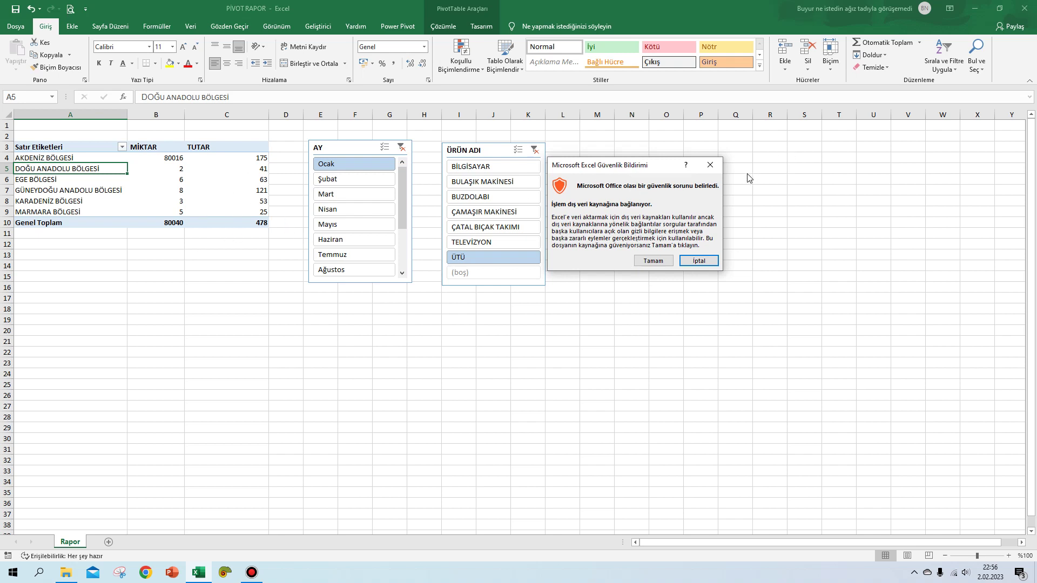
left_click(710, 169)
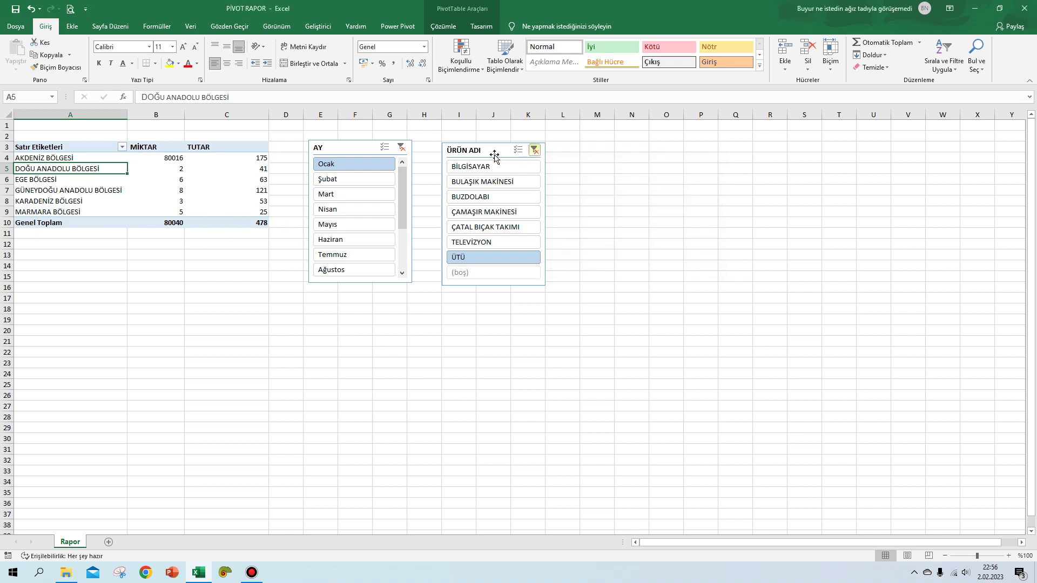
left_click(135, 245)
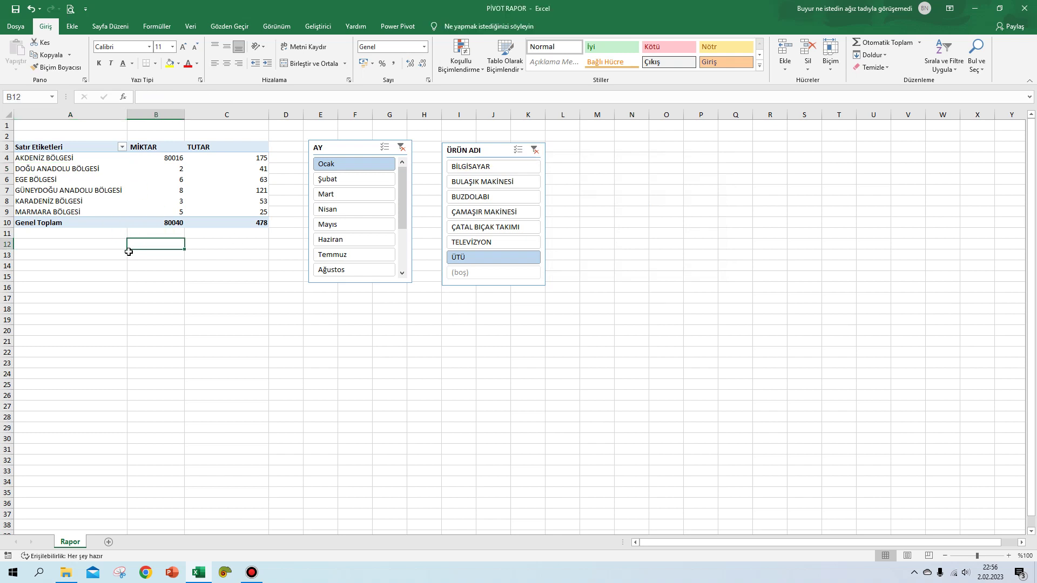